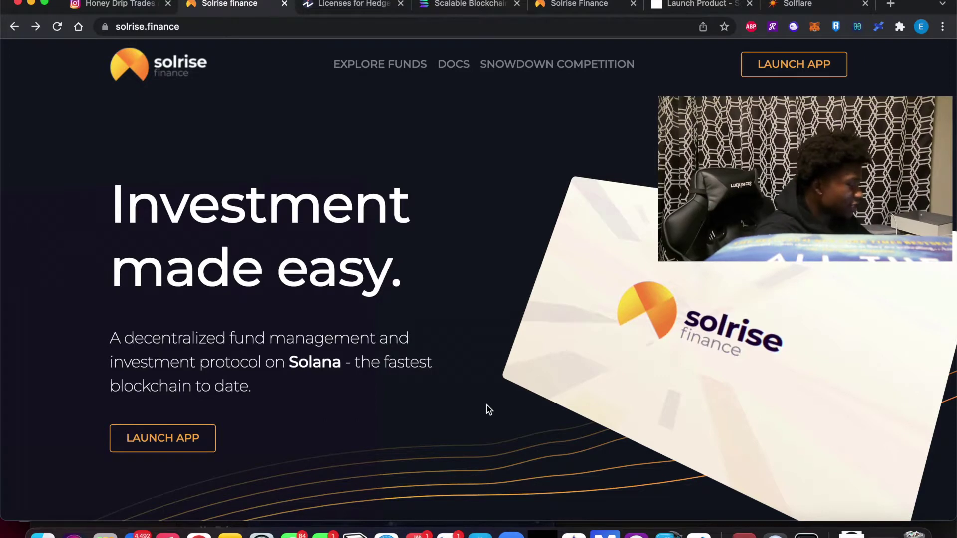
Examine the Solrise homepage's fund manager section and the Investopedia article's licensing requirements for hedge fund managers
scroll(487, 406, "down", 5)
scroll(487, 410, "down", 4)
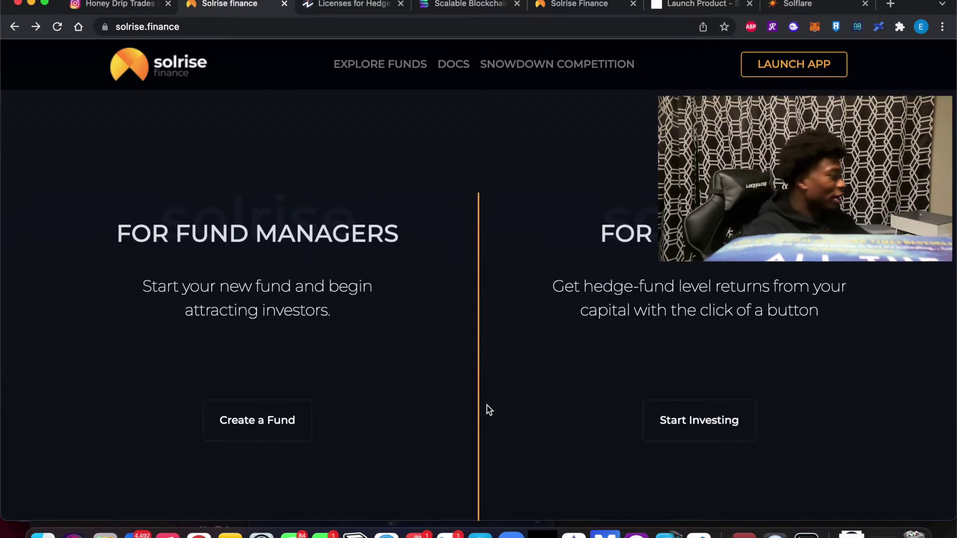
left_click(337, 5)
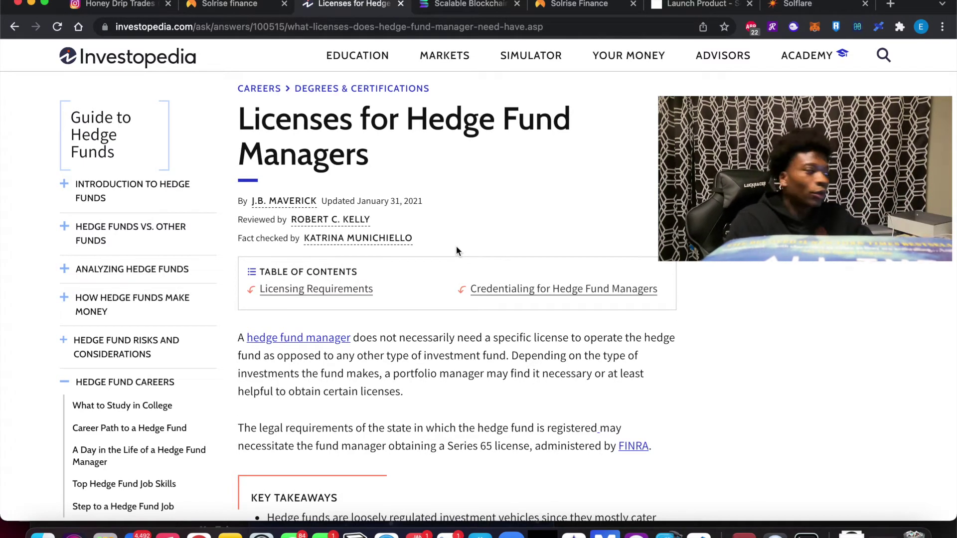
scroll(553, 260, "down", 3)
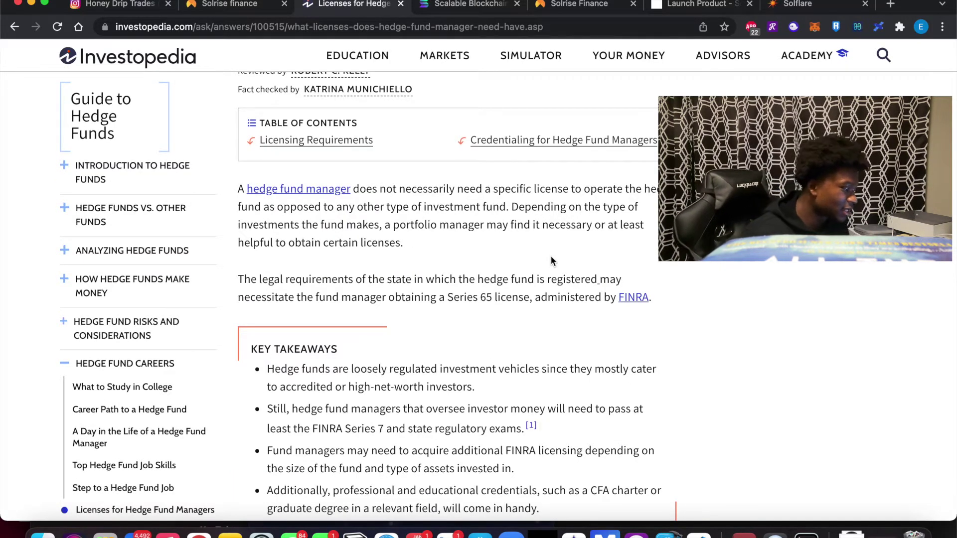
scroll(627, 450, "down", 2)
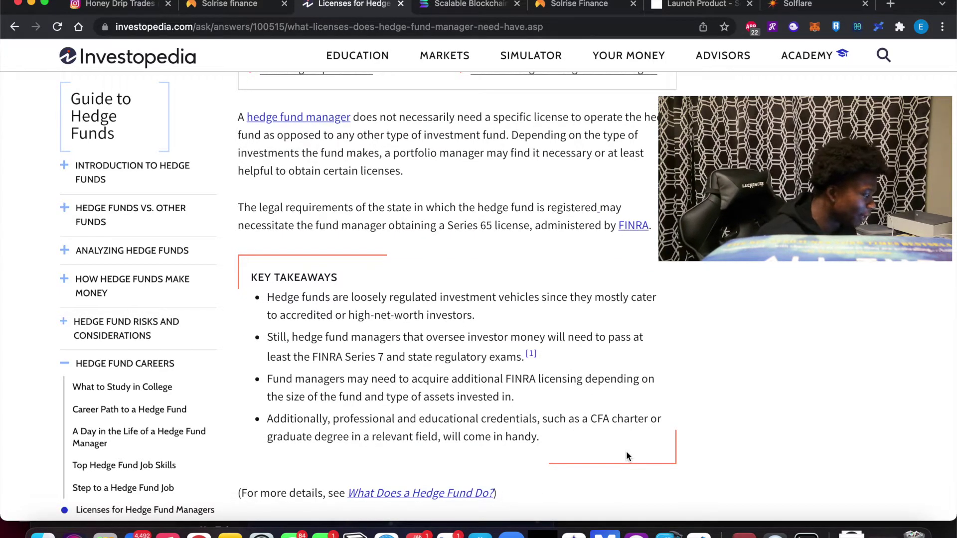
scroll(626, 451, "down", 5)
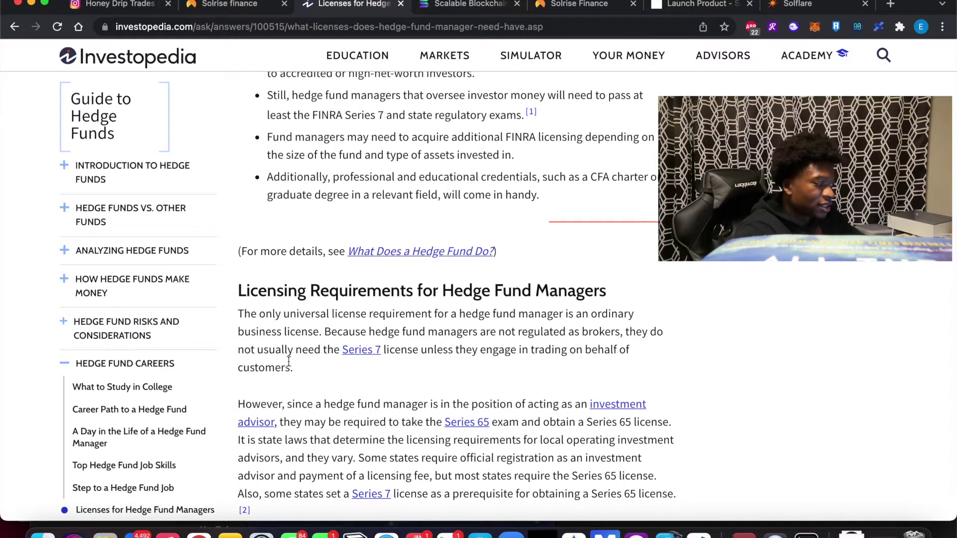
scroll(378, 371, "down", 1)
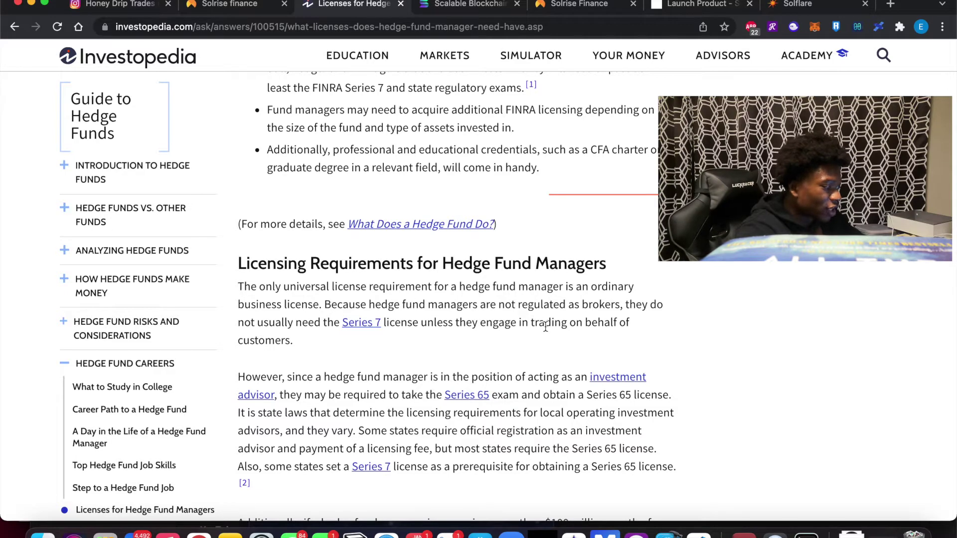
scroll(327, 366, "down", 2)
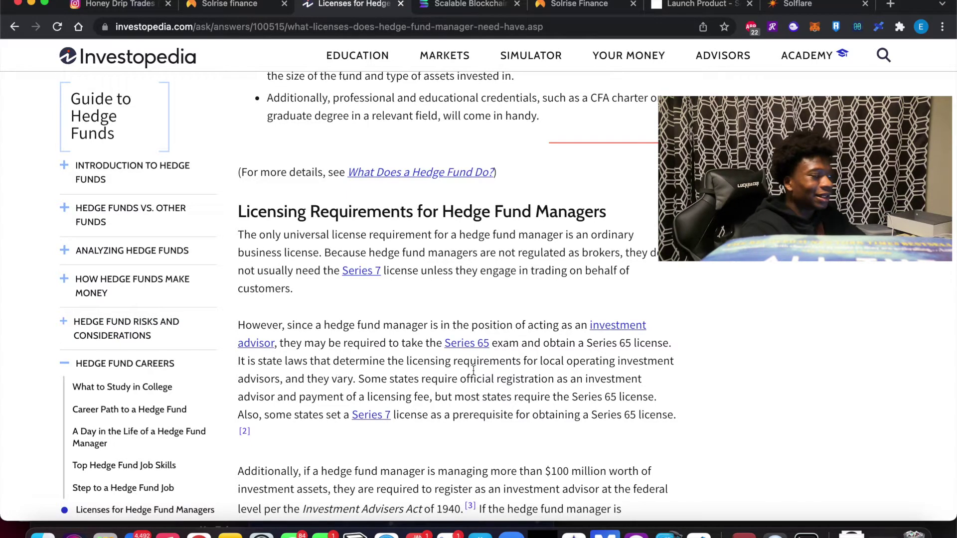
scroll(703, 384, "down", 1)
scroll(703, 382, "down", 2)
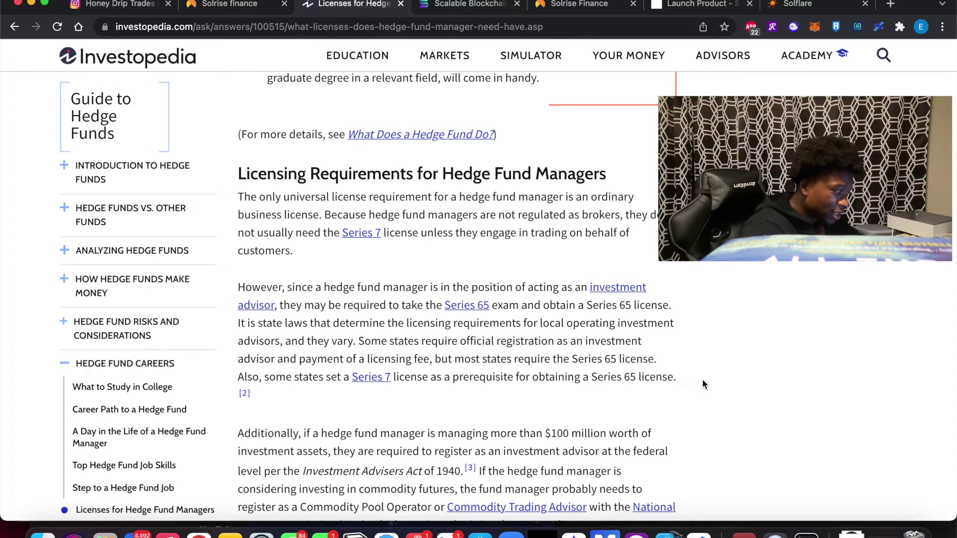
Open the Series 65 definition from the licensing article and read its exam structure and exam content
left_click(453, 307)
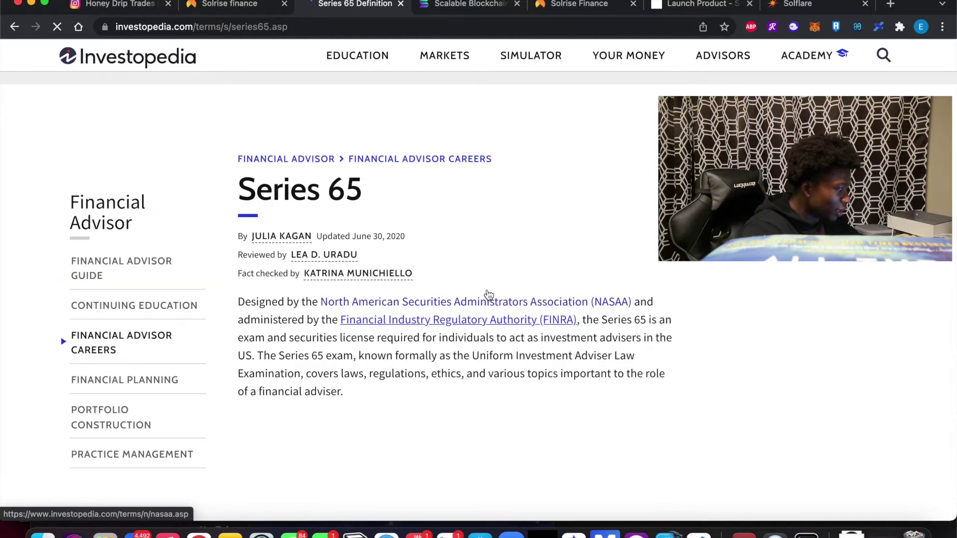
scroll(518, 361, "down", 6)
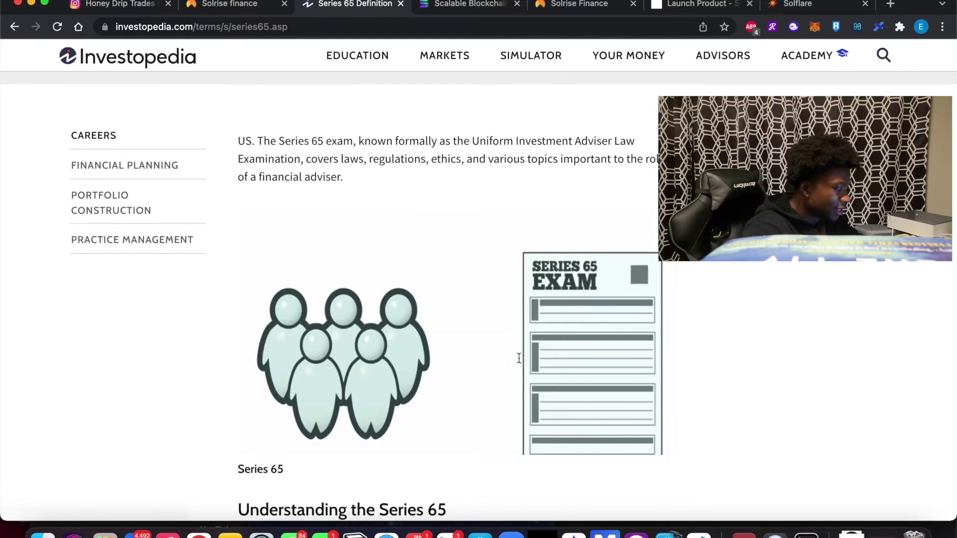
scroll(518, 357, "down", 14)
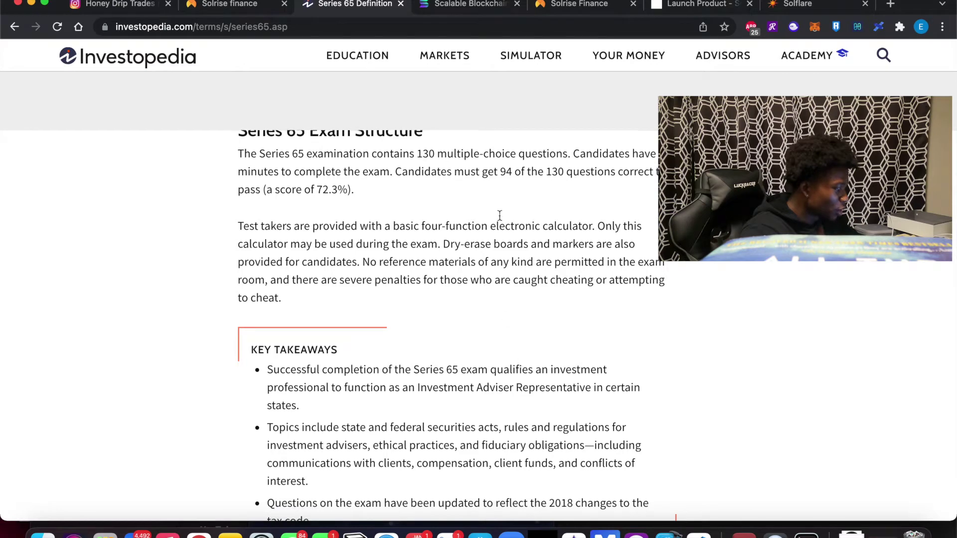
scroll(448, 374, "down", 7)
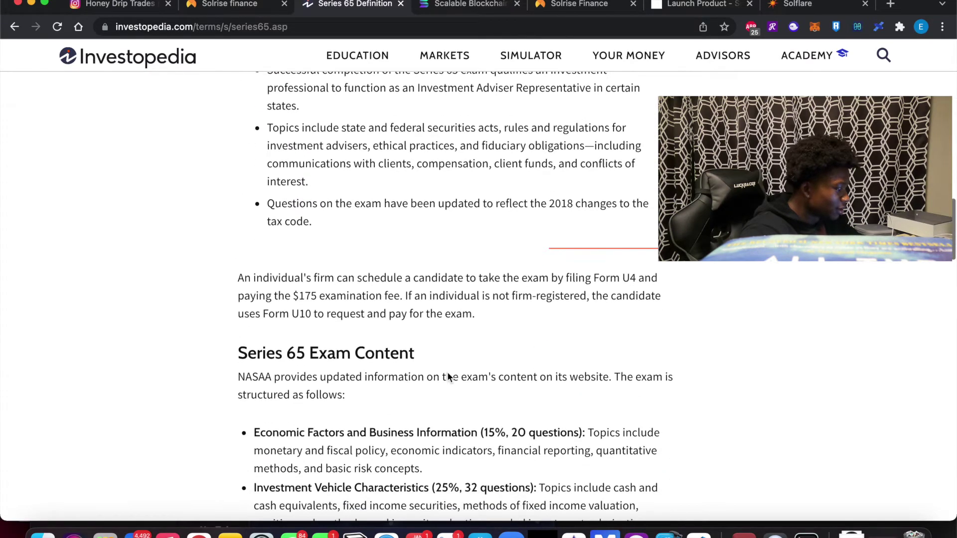
scroll(448, 373, "down", 4)
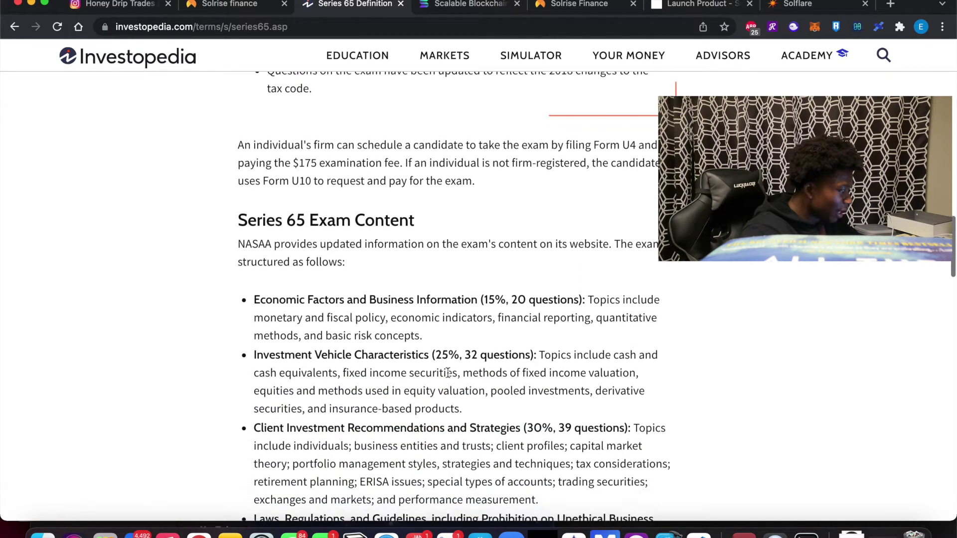
scroll(447, 373, "down", 2)
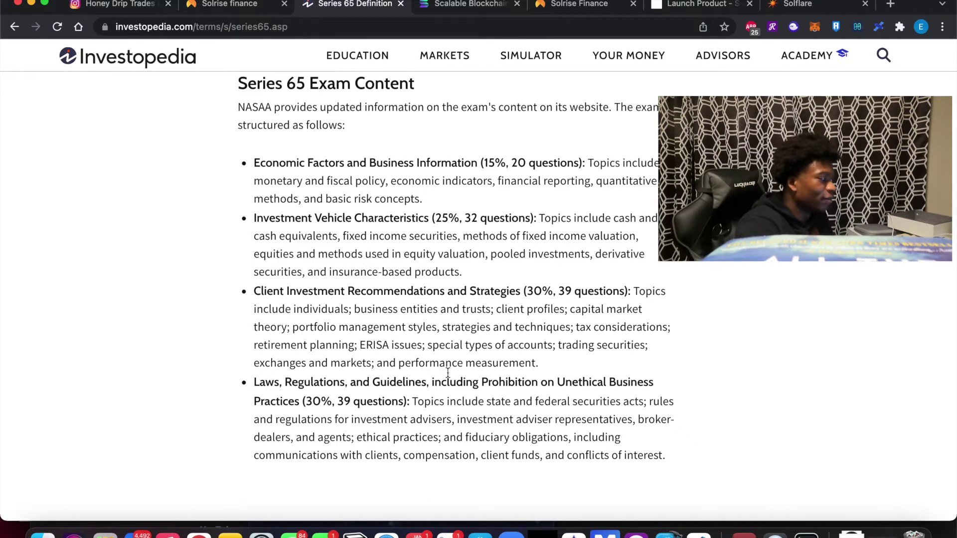
Return to the Solrise homepage and review the options for fund managers and investors
left_click(222, 4)
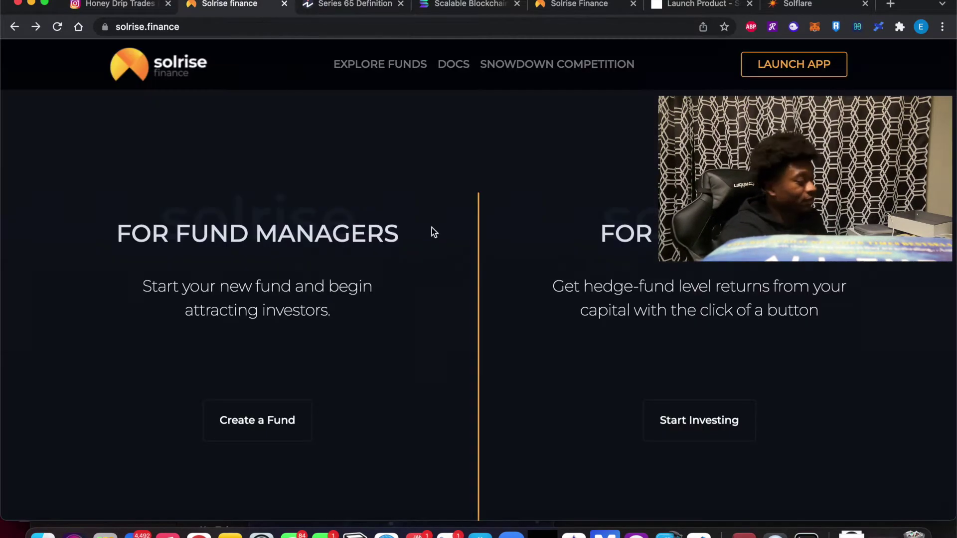
scroll(432, 230, "down", 3)
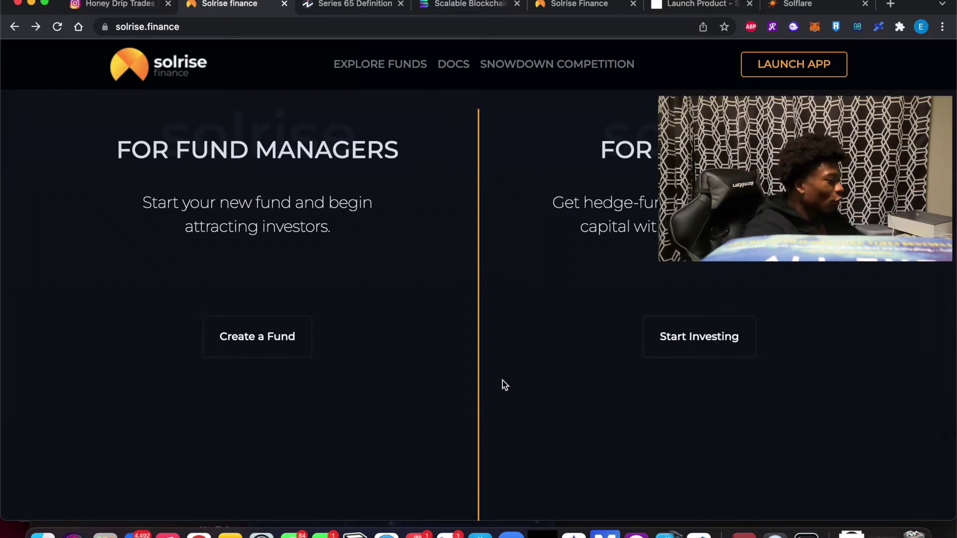
scroll(502, 381, "down", 2)
left_click(461, 5)
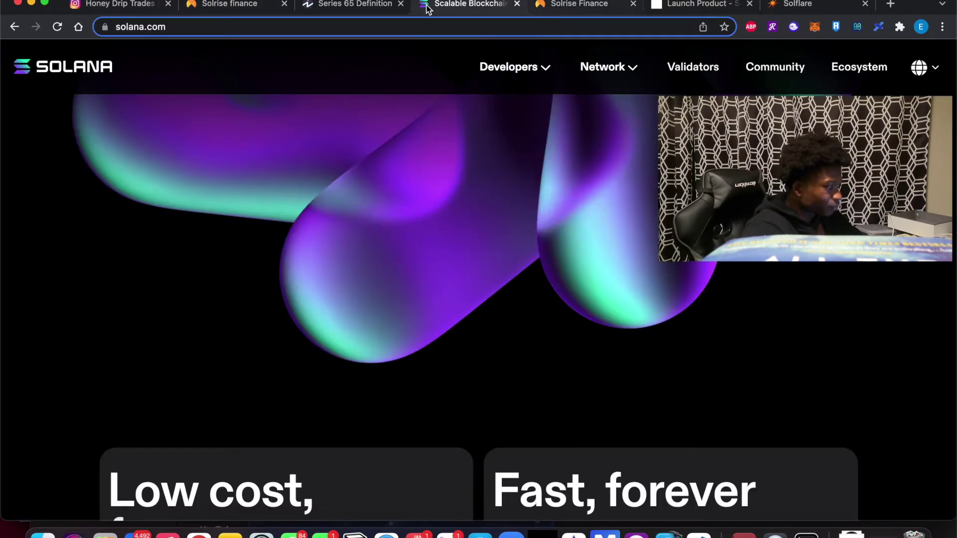
left_click(374, 6)
left_click(585, 8)
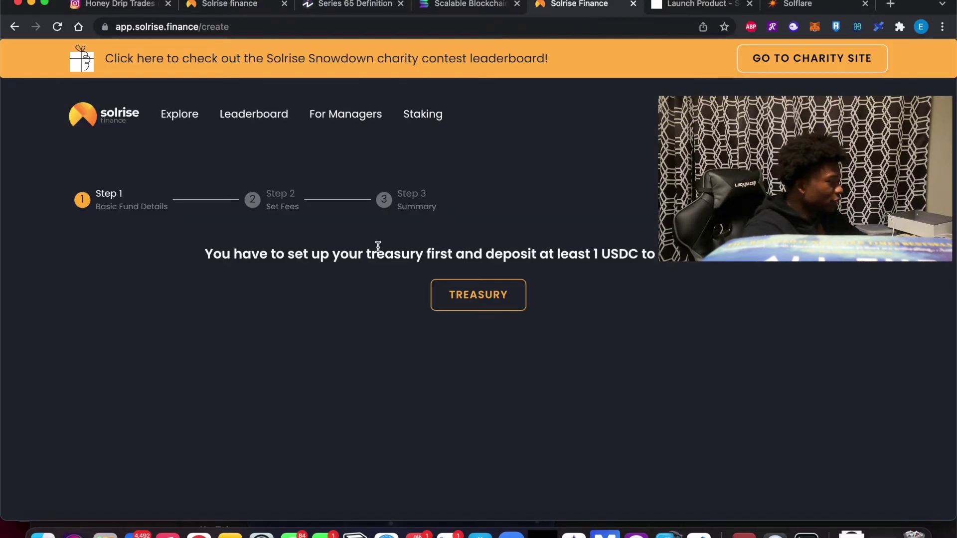
Examine the Solrise homepage from the fund manager and investor sections through decentralization and low costs down to the team and roadmap
left_click(235, 9)
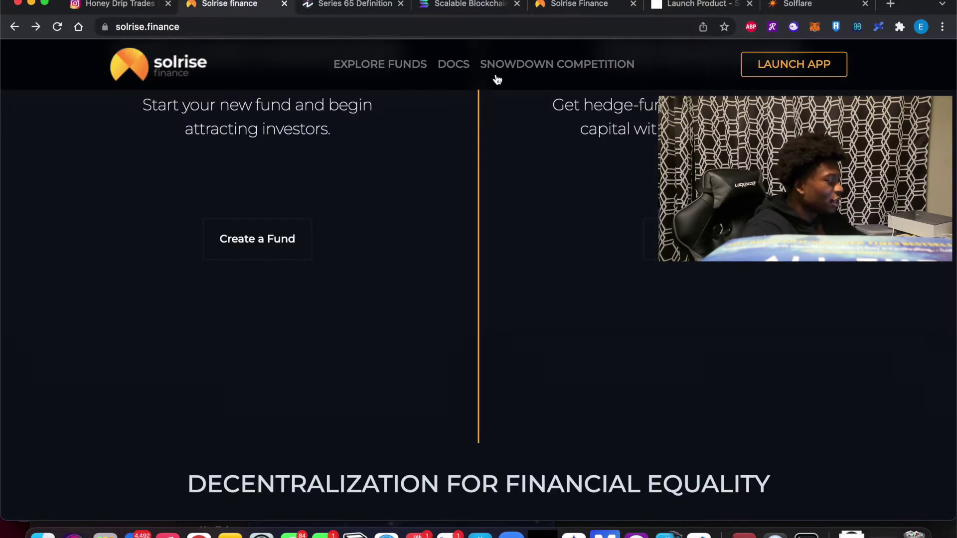
scroll(546, 306, "up", 10)
scroll(547, 307, "down", 7)
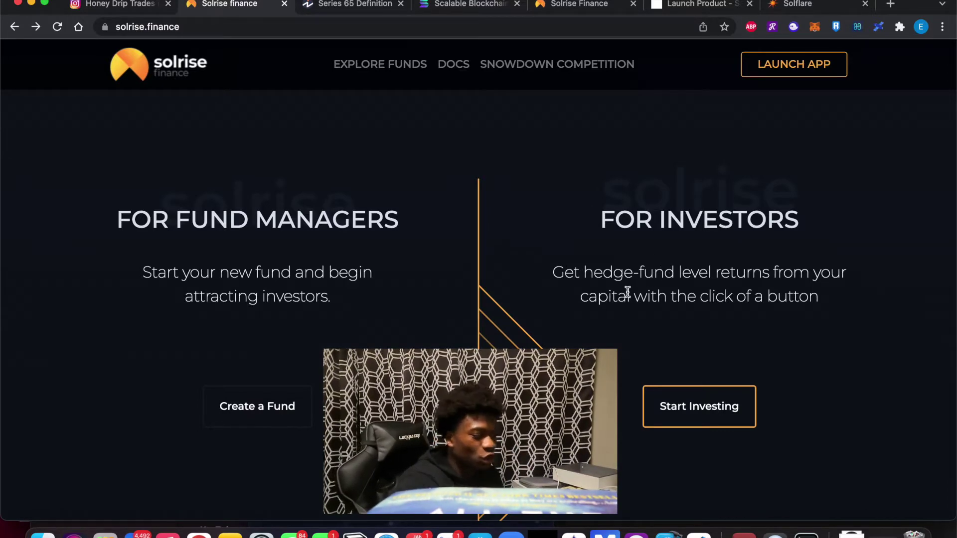
scroll(709, 329, "down", 2)
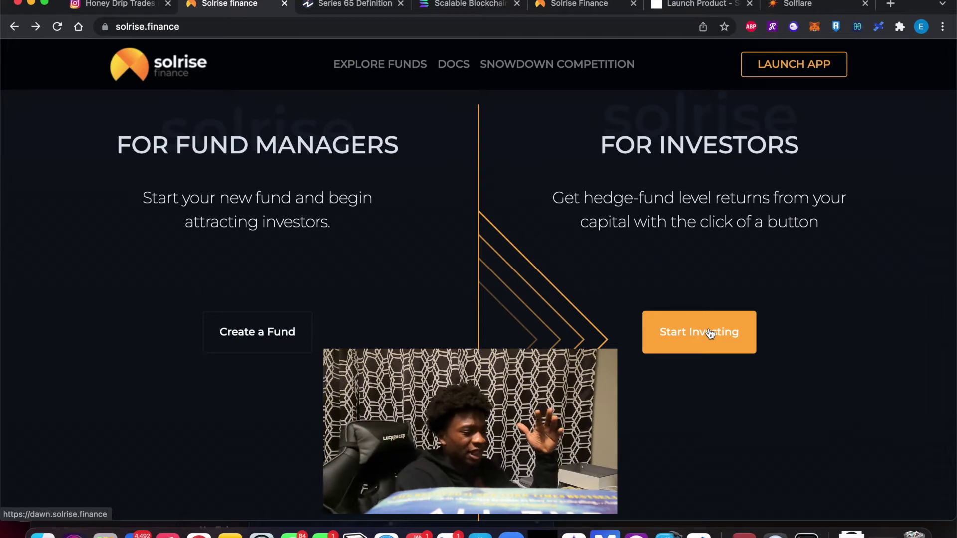
scroll(763, 444, "down", 1)
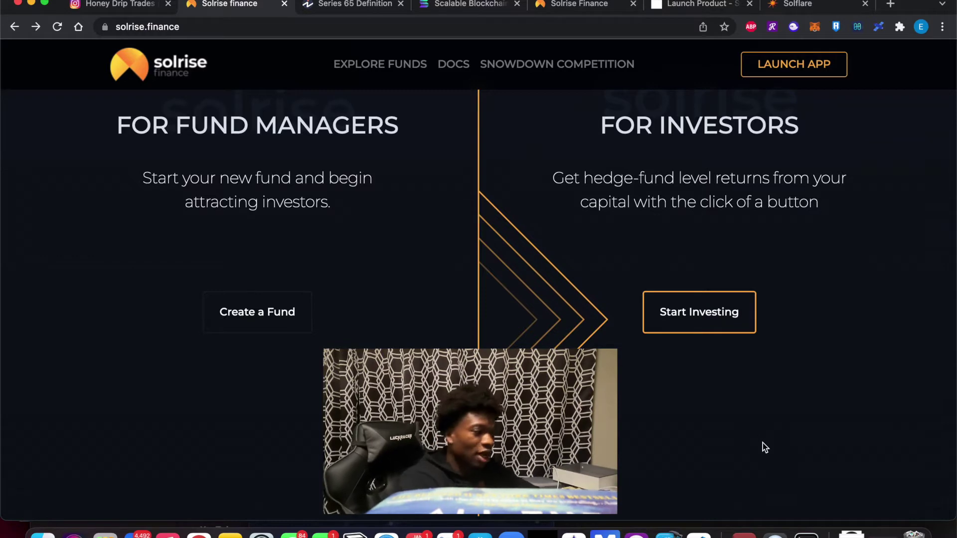
scroll(847, 438, "down", 10)
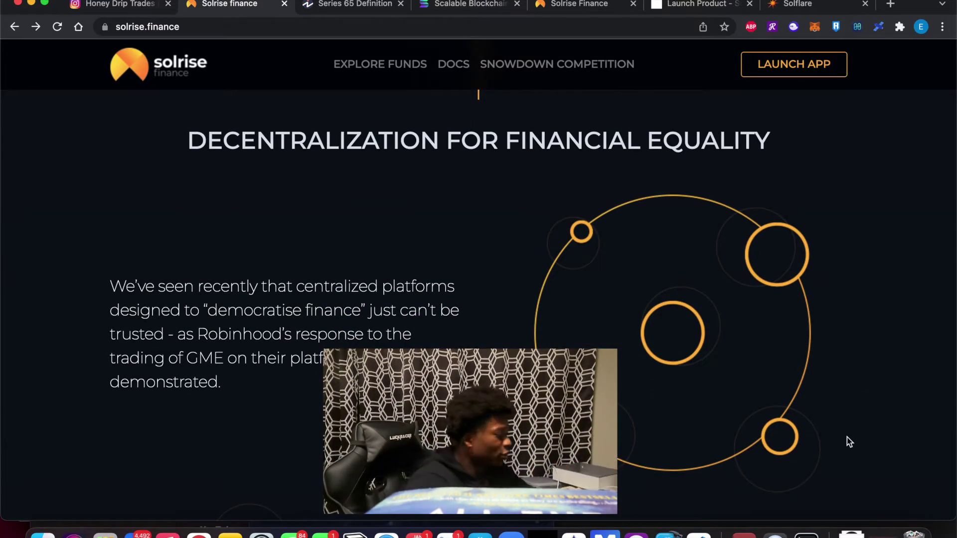
scroll(847, 438, "down", 1)
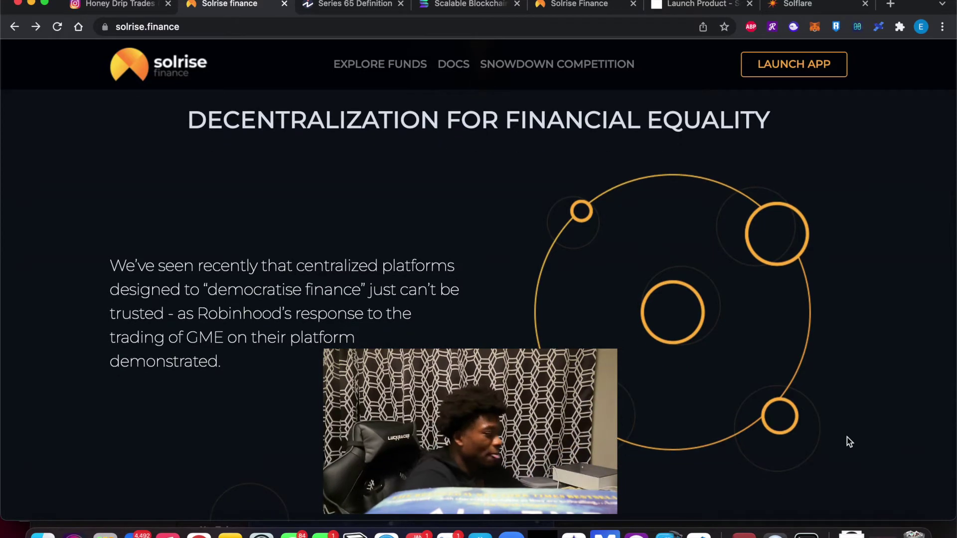
scroll(848, 438, "down", 1)
scroll(847, 438, "up", 1)
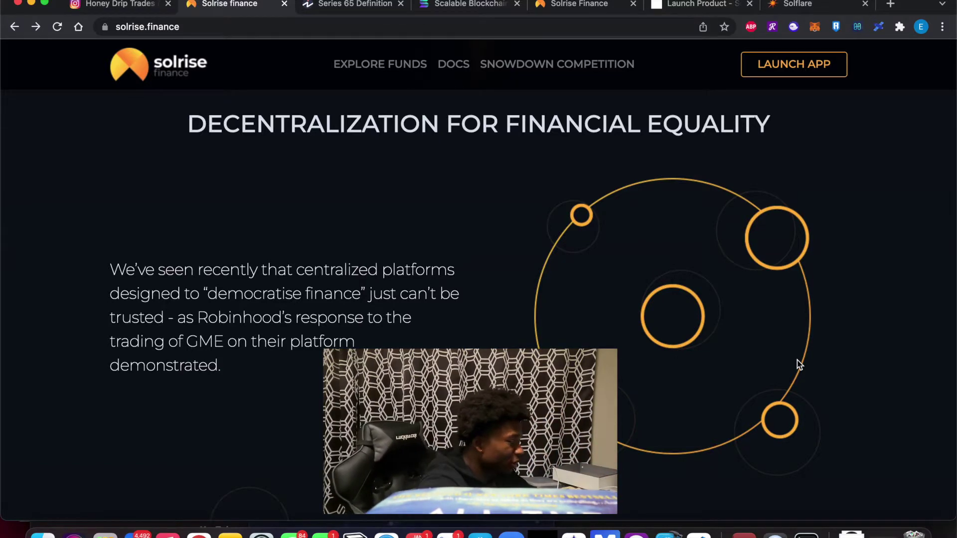
scroll(849, 466, "down", 15)
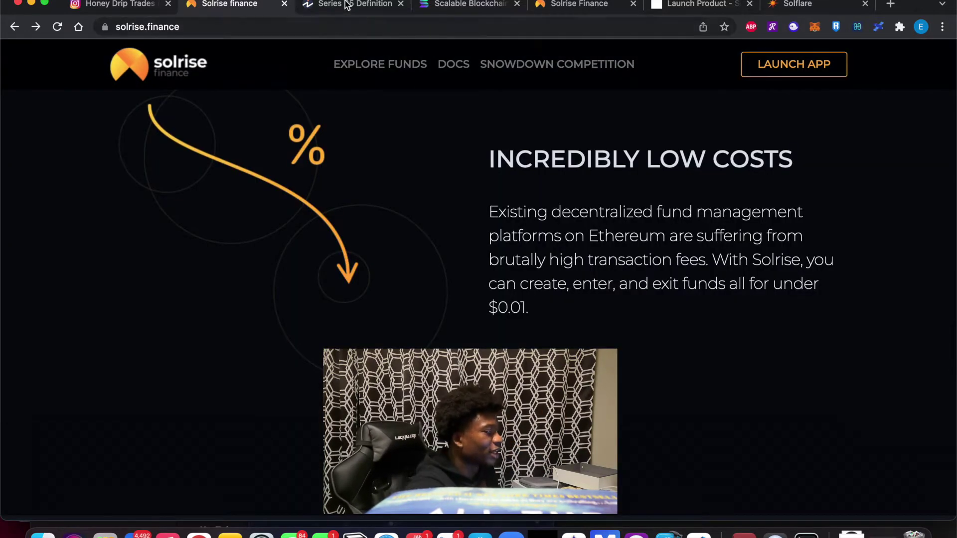
scroll(467, 301, "down", 20)
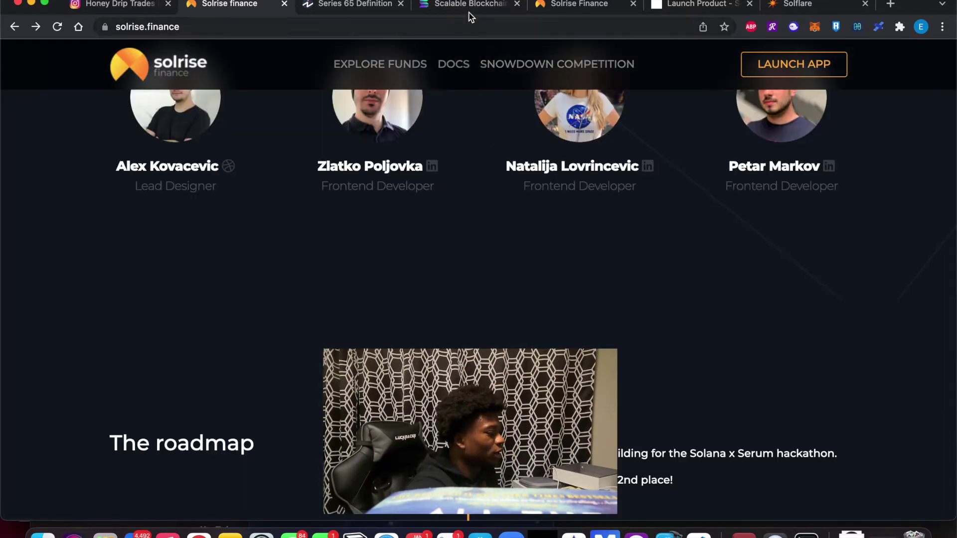
Switch to the Solrise app's fund creation page and disconnect the current wallet
left_click(469, 13)
left_click(551, 9)
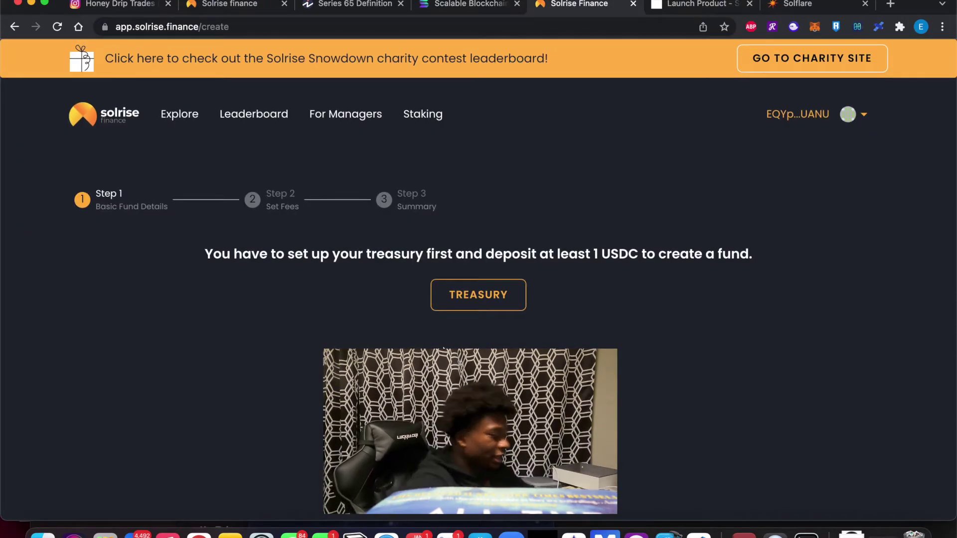
left_click(865, 118)
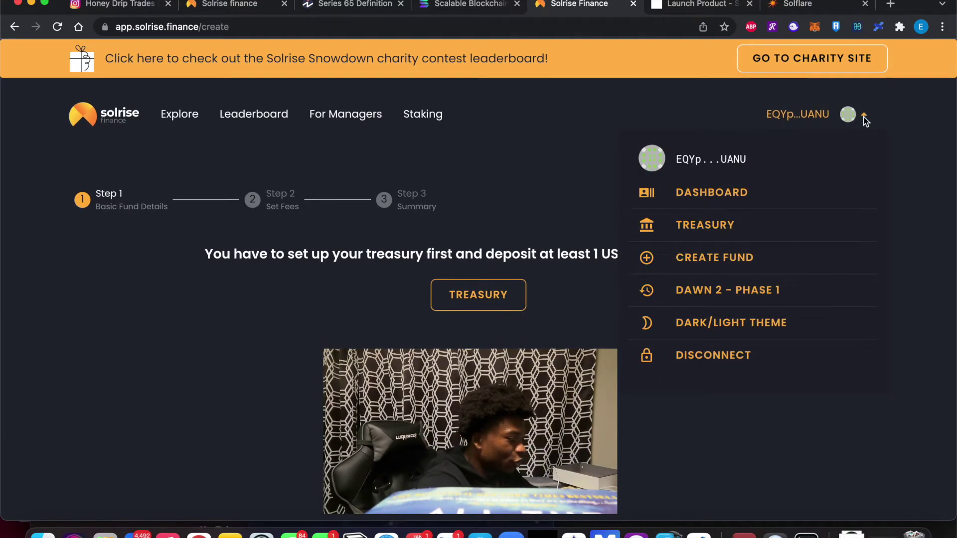
left_click(704, 361)
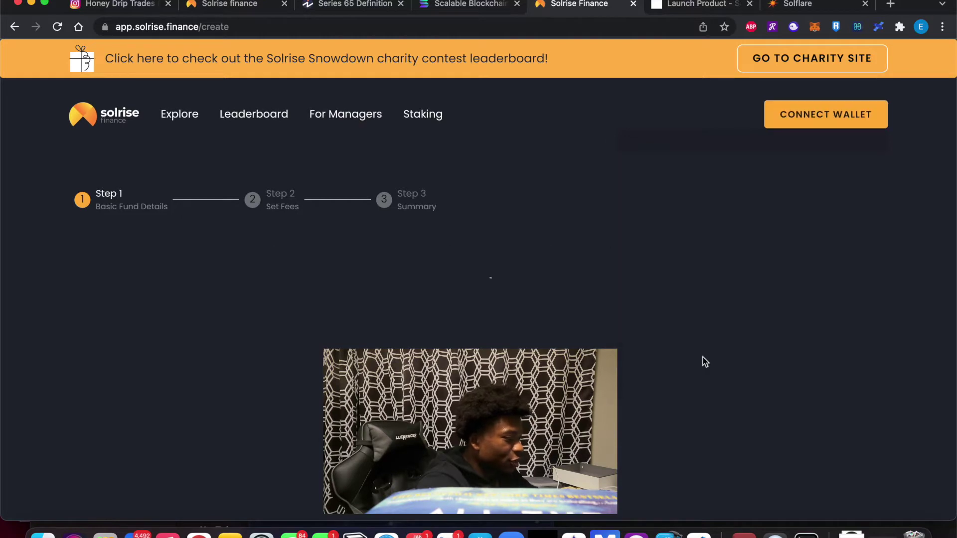
Connect the Solflare wallet to Solrise as a web wallet and allow the site to access the Solana account
left_click(809, 118)
left_click(379, 264)
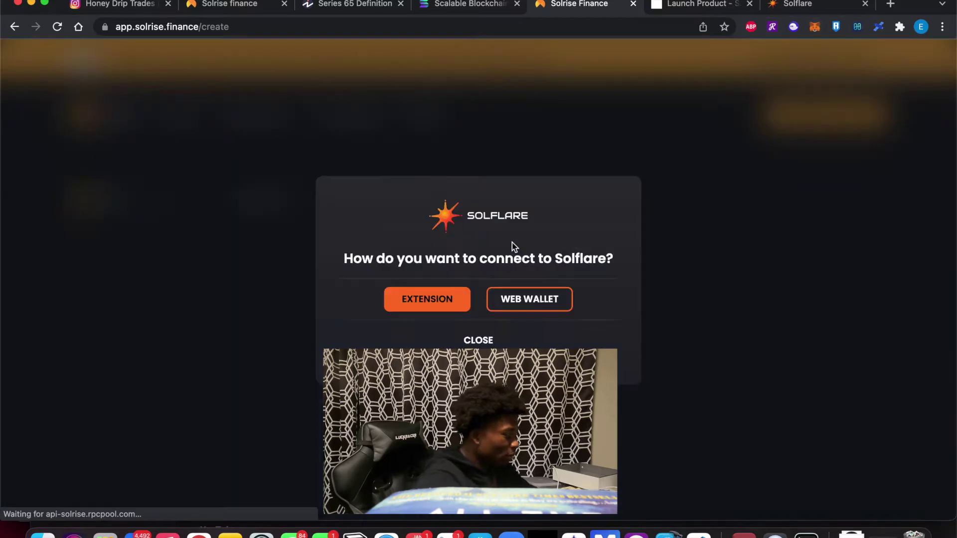
left_click(525, 303)
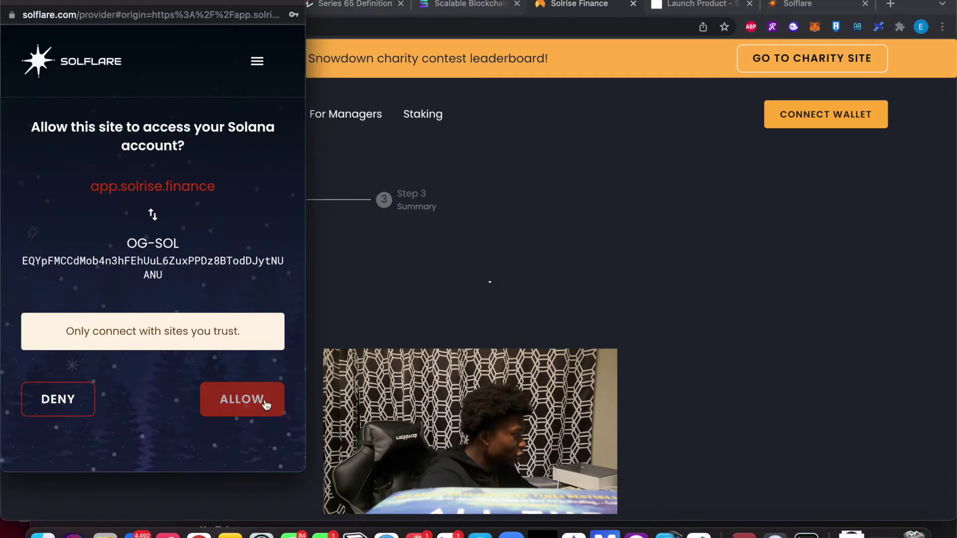
left_click_drag(214, 2, 343, 69)
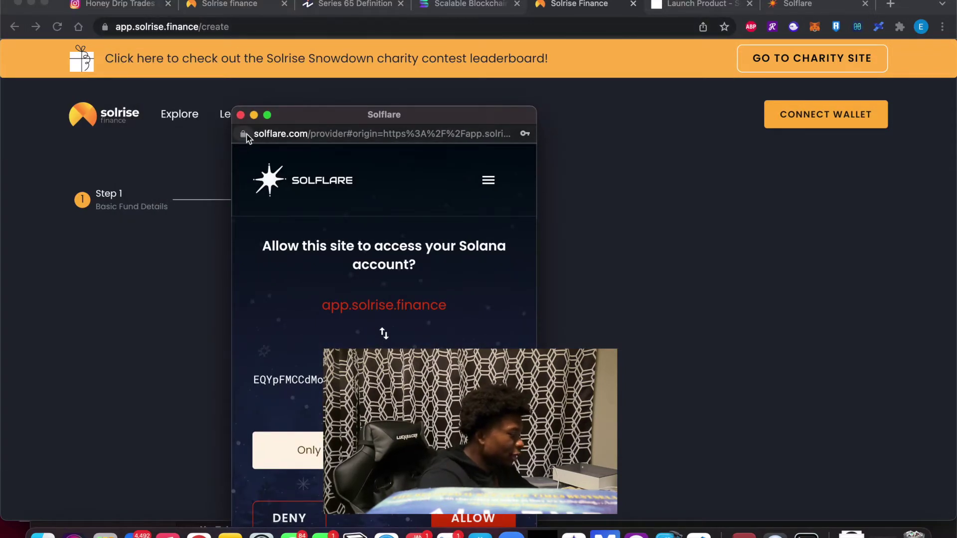
left_click(489, 517)
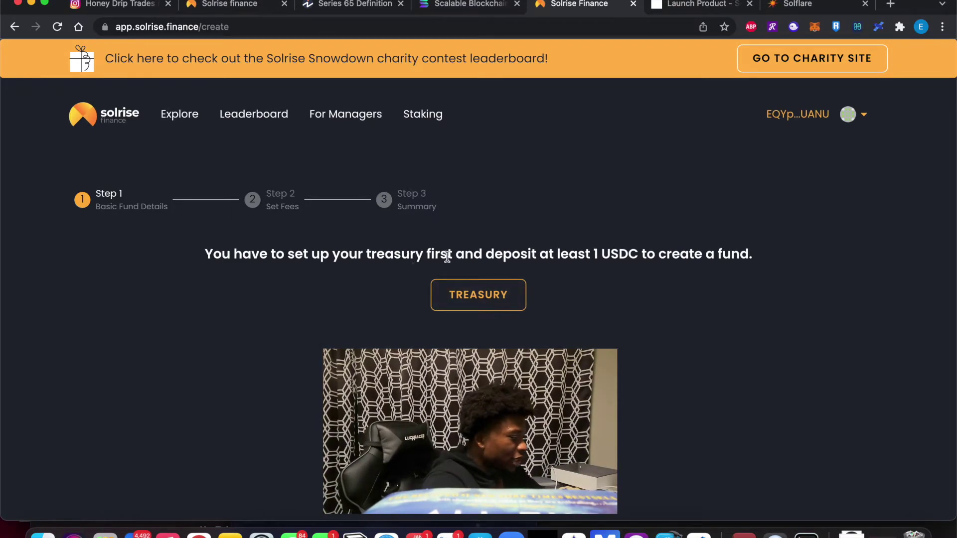
Open the treasury setup, enter an initial deposit of 100 USDC and accept the DeFi risk acknowledgement
left_click(504, 297)
scroll(466, 335, "down", 2)
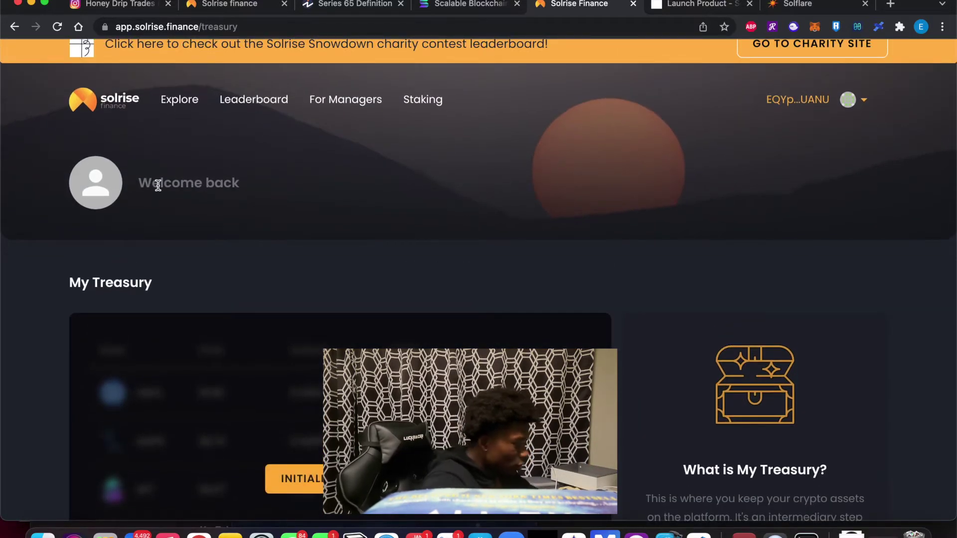
scroll(468, 343, "down", 3)
left_click(294, 367)
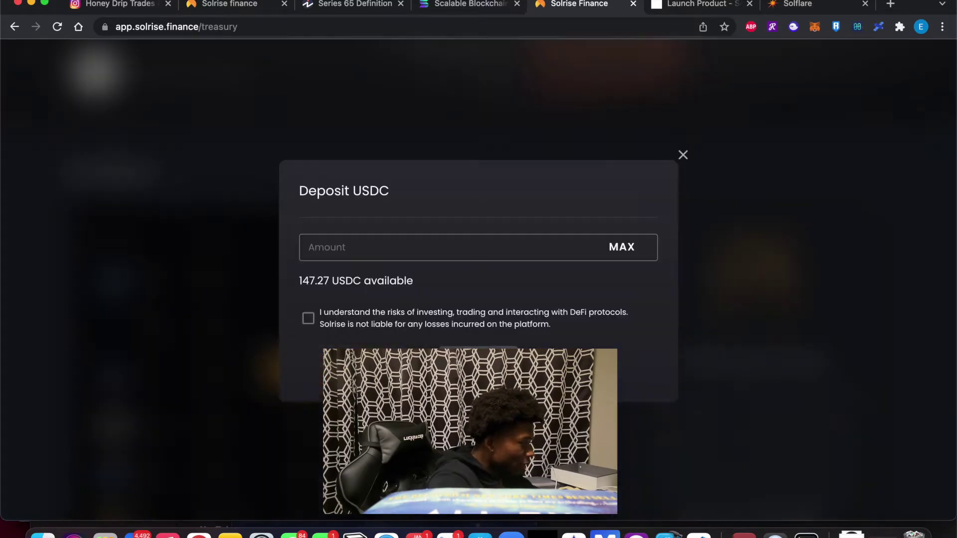
left_click(406, 256)
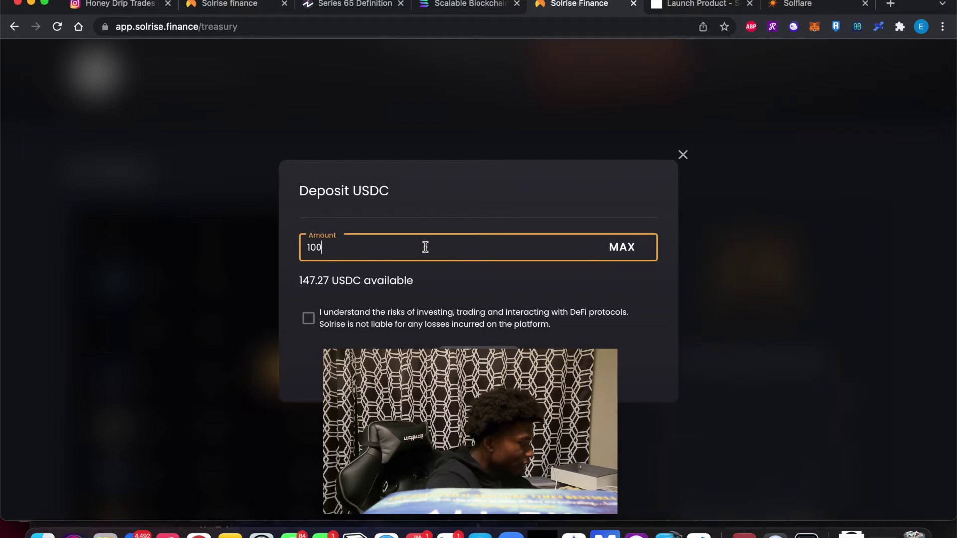
left_click(336, 319)
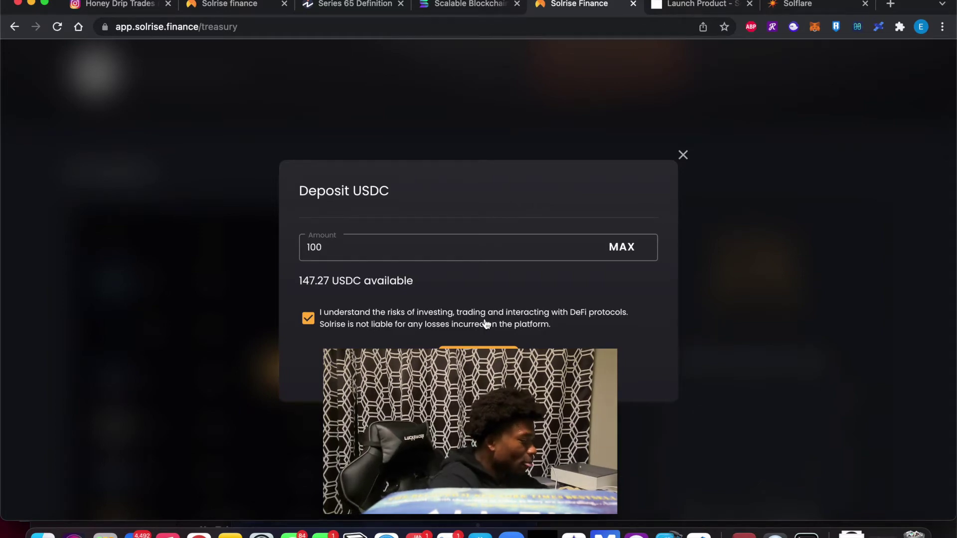
Submit the treasury deposit, check the SOL and USDC amounts in the Solflare transaction request, and approve it
left_click(478, 357)
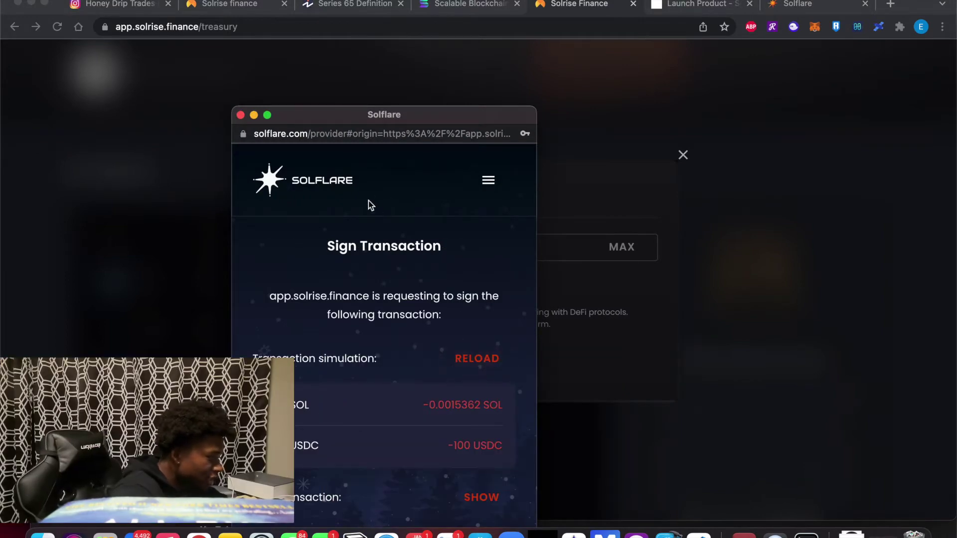
left_click_drag(387, 115, 495, 43)
triple_click(600, 333)
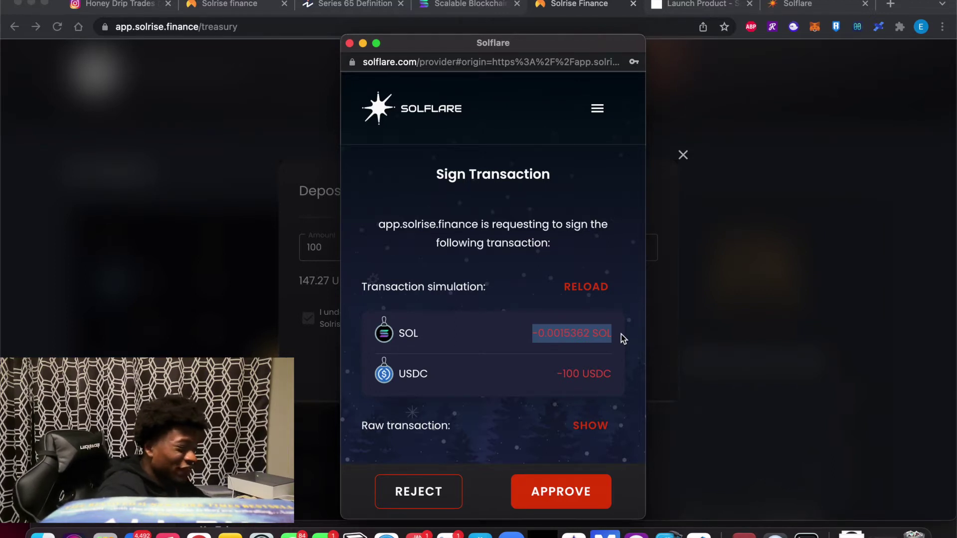
left_click(515, 358)
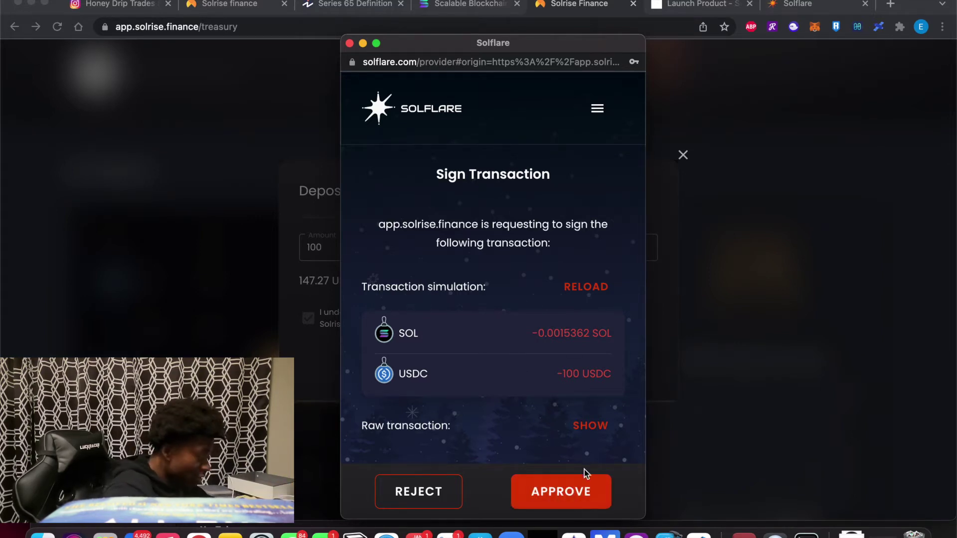
left_click(555, 493)
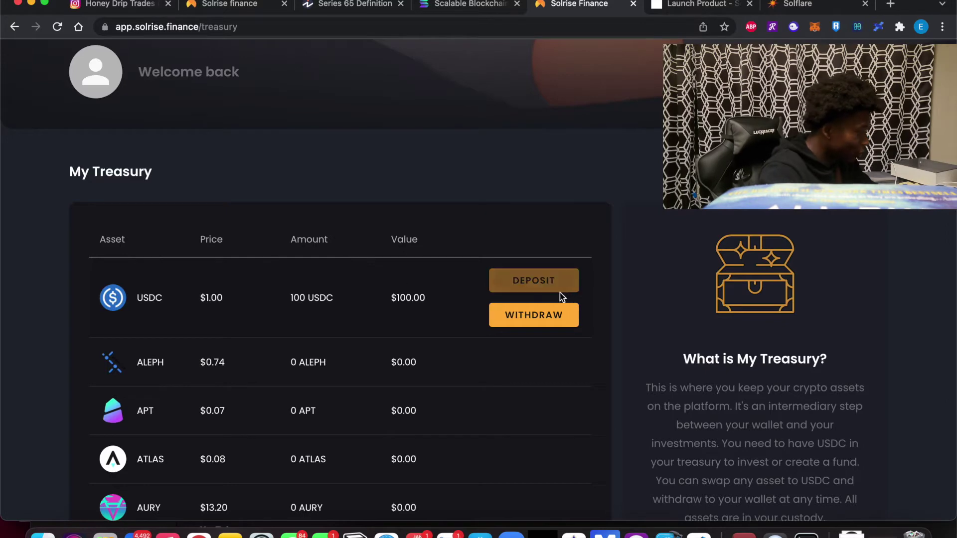
Examine the treasury's asset list, preview a withdrawal of the deposited USDC, and dismiss its signing request without approving it
scroll(375, 321, "down", 2)
scroll(378, 319, "down", 4)
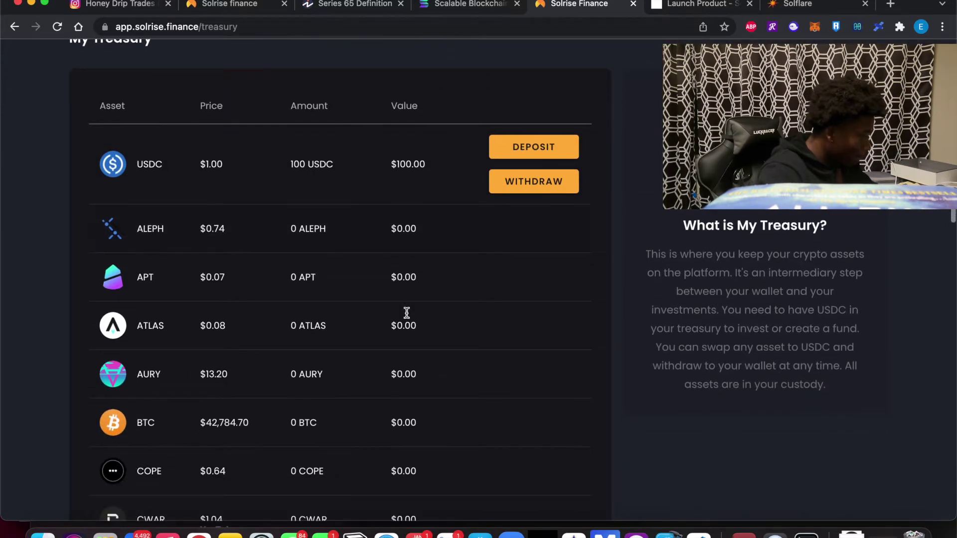
scroll(406, 313, "down", 15)
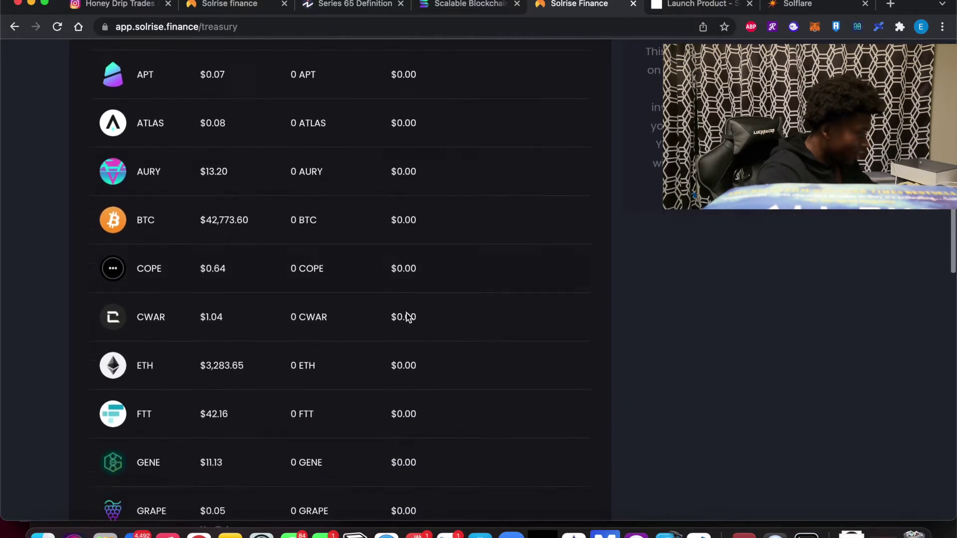
scroll(406, 313, "up", 20)
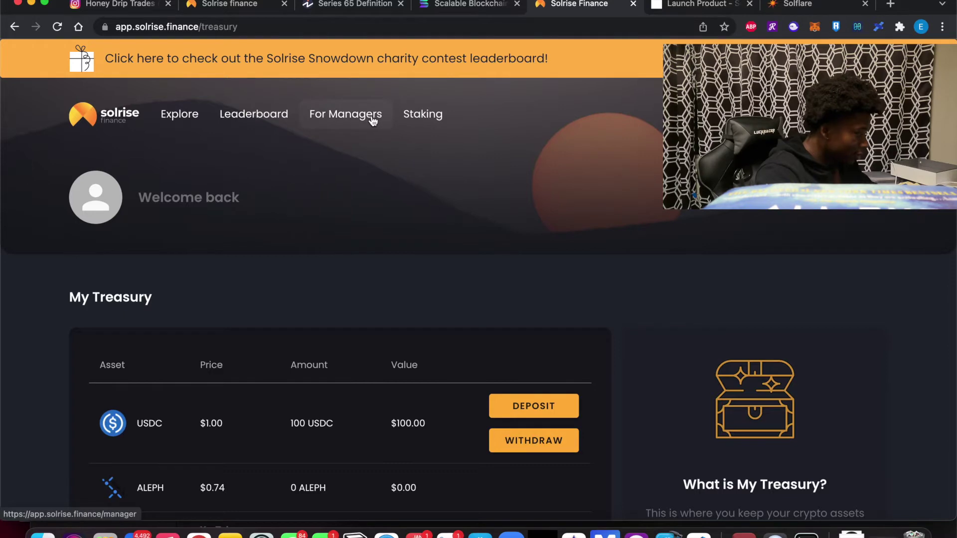
scroll(539, 469, "down", 5)
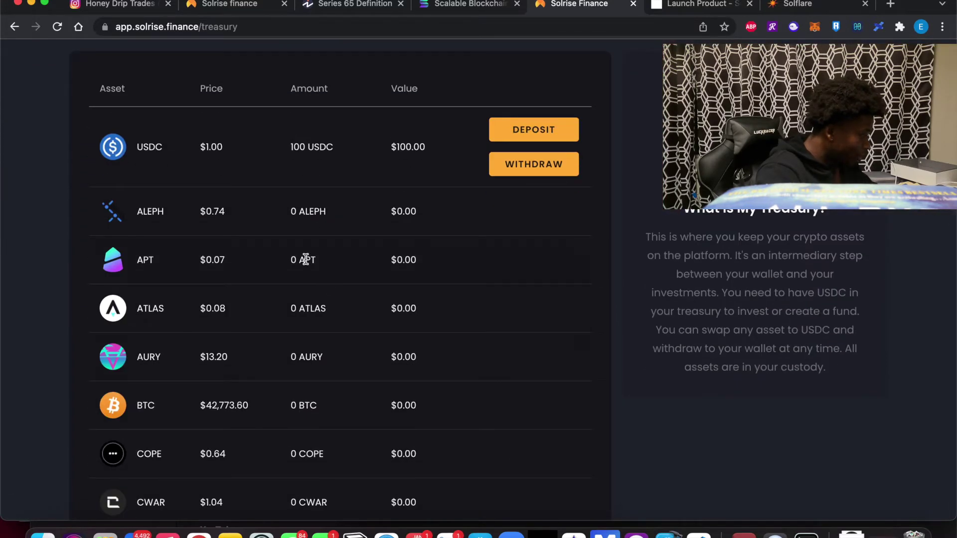
scroll(324, 306, "down", 10)
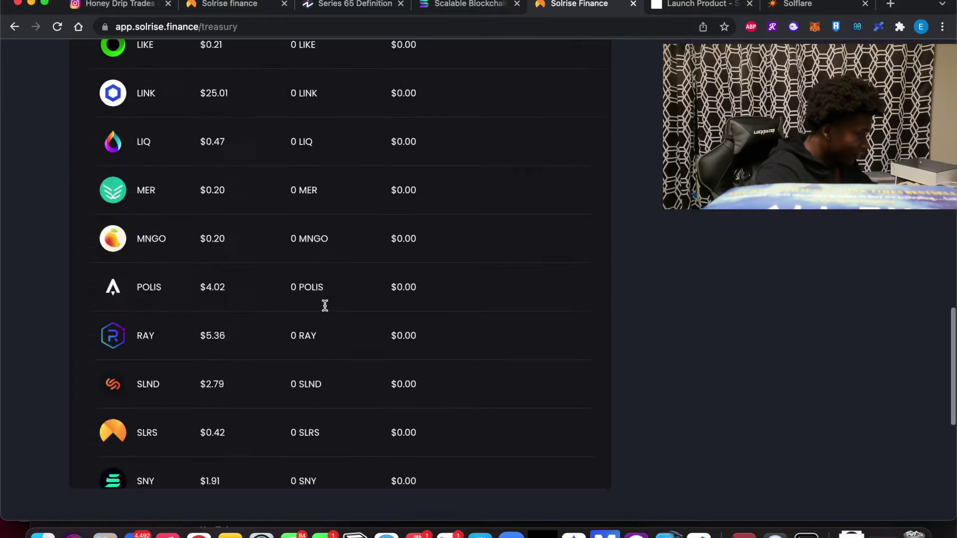
scroll(331, 331, "up", 15)
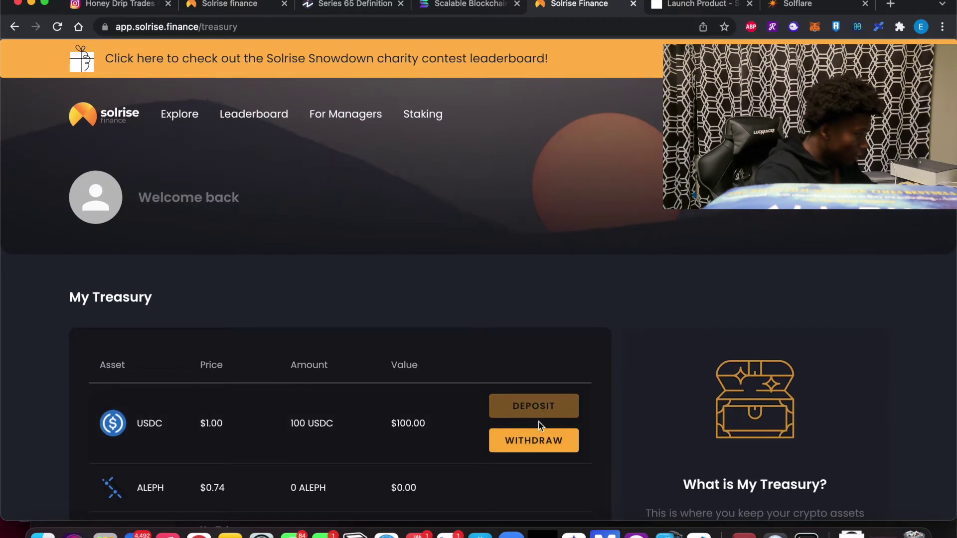
left_click(539, 447)
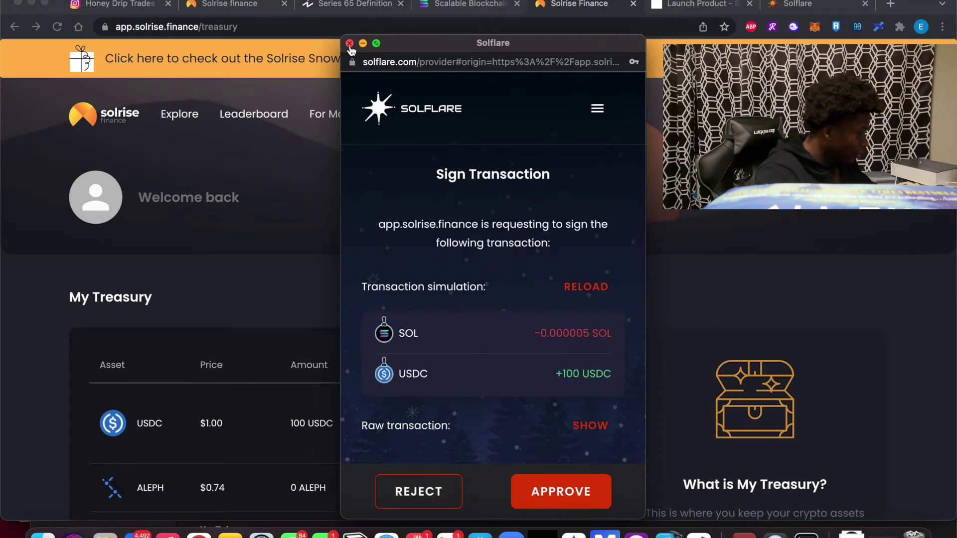
left_click(349, 43)
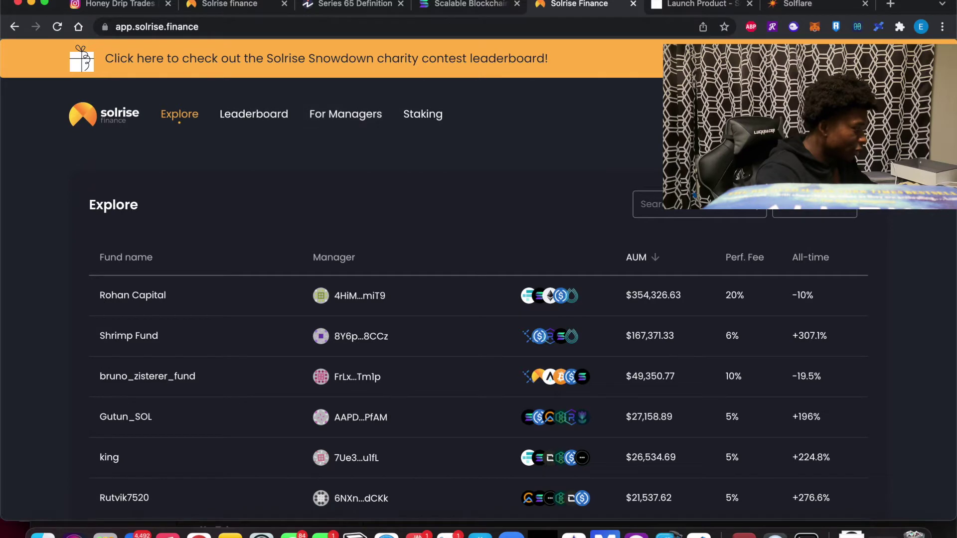
Reconnect the Solflare wallet to Solrise as a web wallet and approve the connection
left_click(828, 114)
left_click(394, 257)
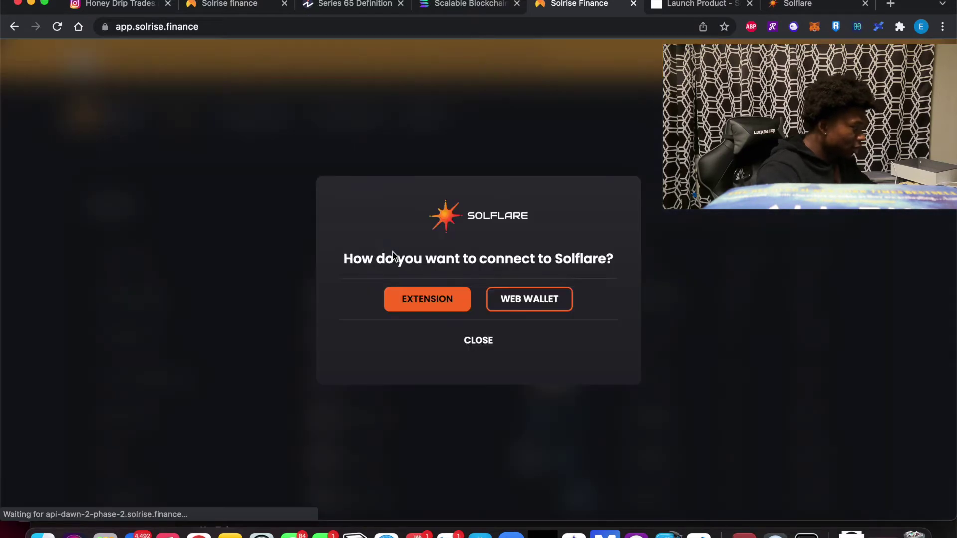
left_click(512, 299)
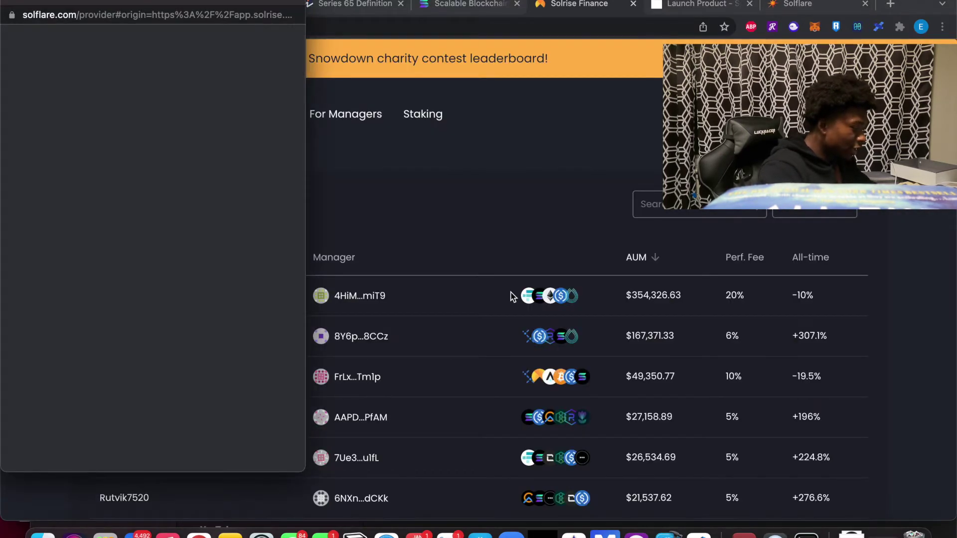
left_click(221, 394)
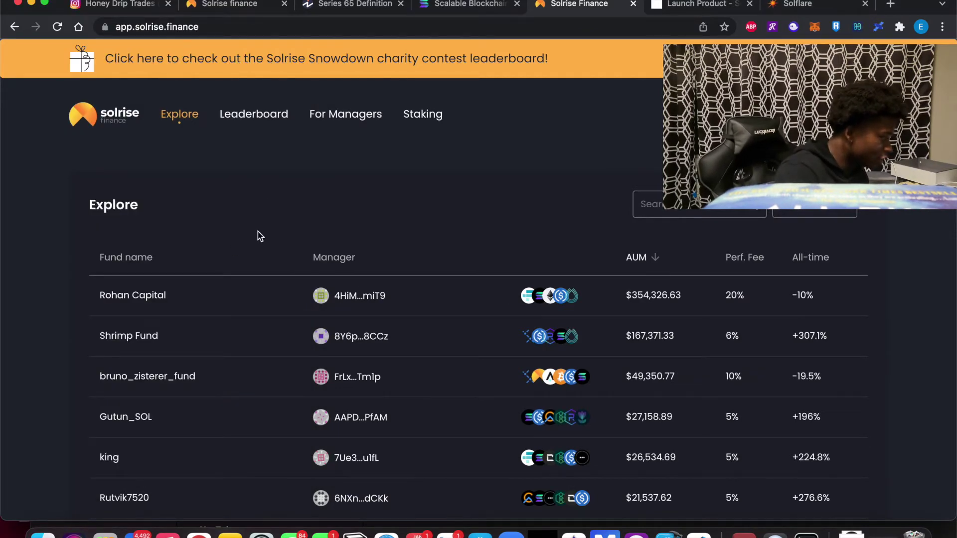
Start creating a fund from the managers page, name it Maktub DAO and continue to the fee settings
left_click(347, 124)
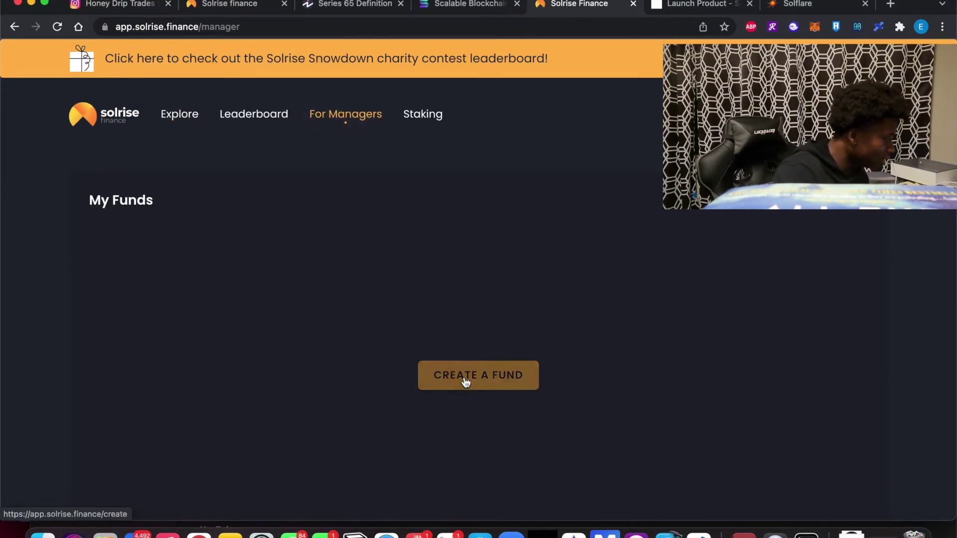
left_click(464, 378)
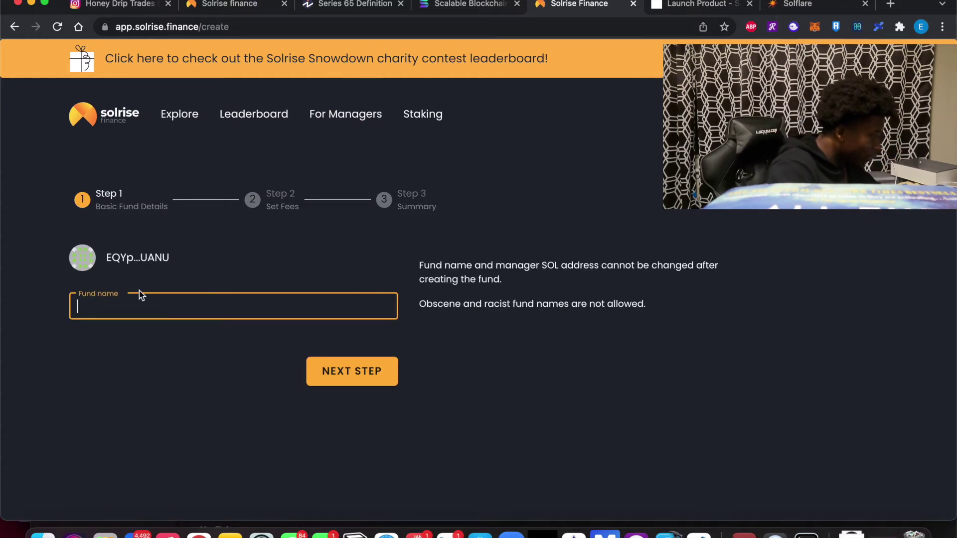
type("Makyrub")
key("BackSpace")
key("BackSpace")
key("BackSpace")
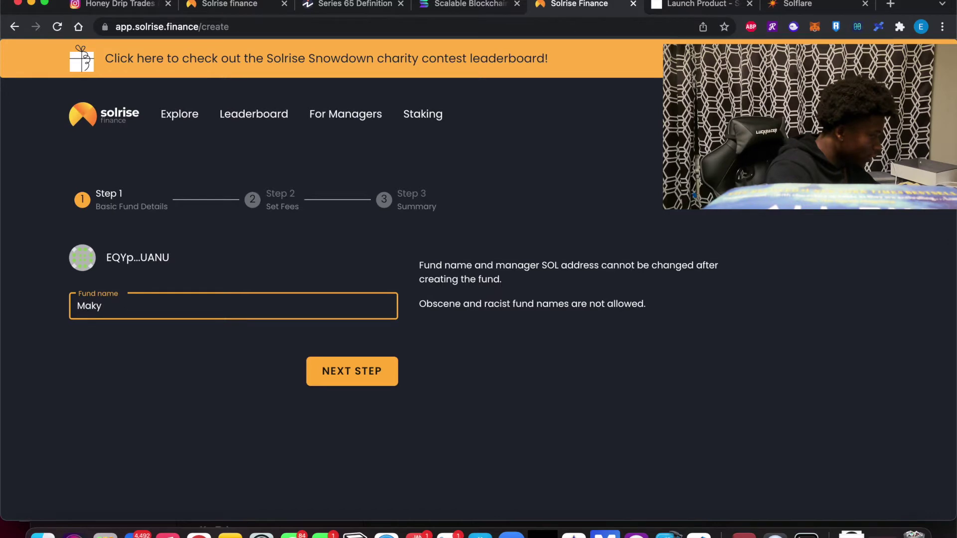
key("BackSpace")
type("tub DAO")
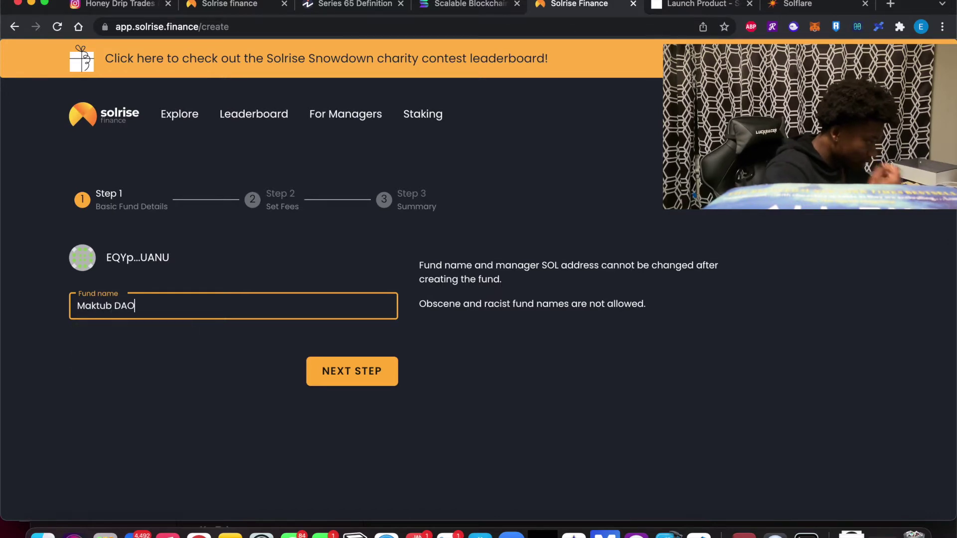
left_click(339, 372)
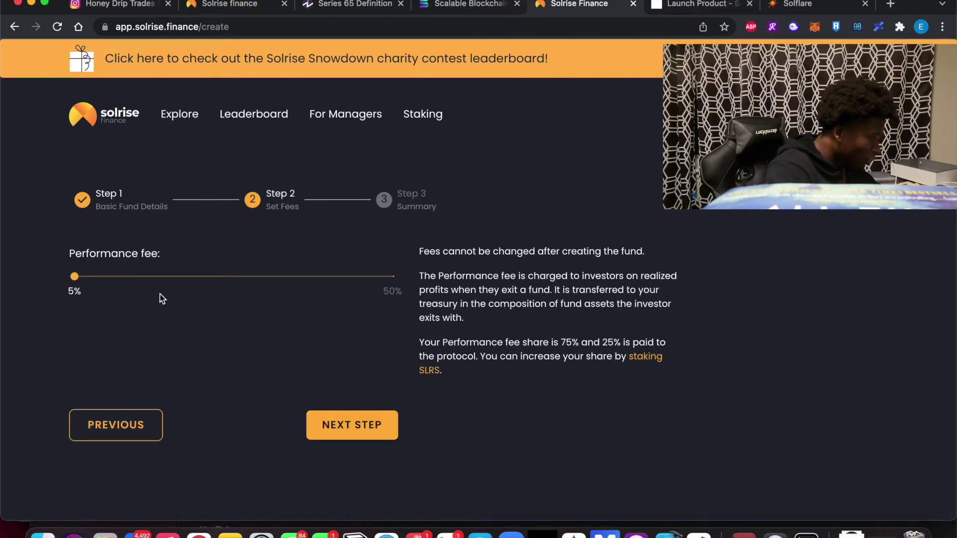
Try a 50% performance fee for the fund and return it to 5%
left_click_drag(74, 276, 351, 276)
left_click_drag(592, 263, 956, 289)
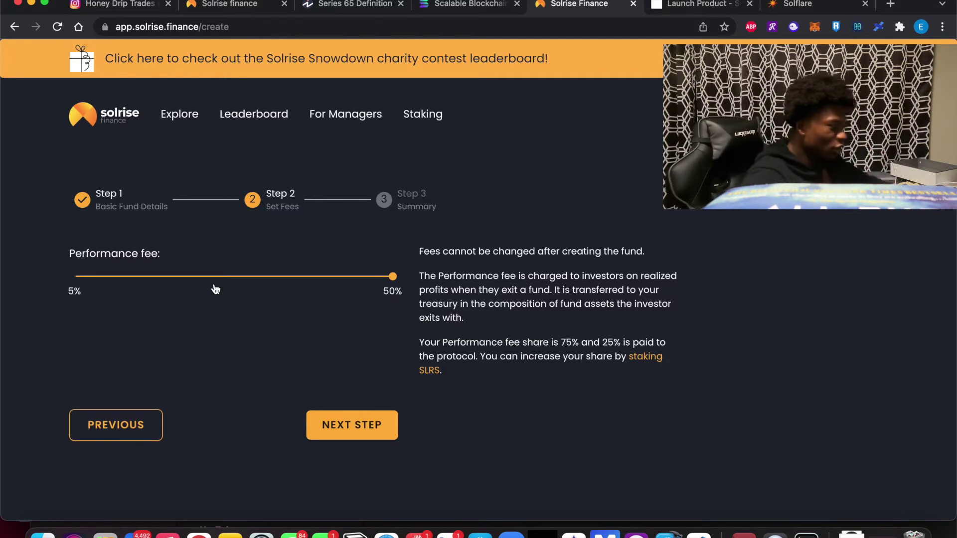
left_click_drag(393, 276, 14, 277)
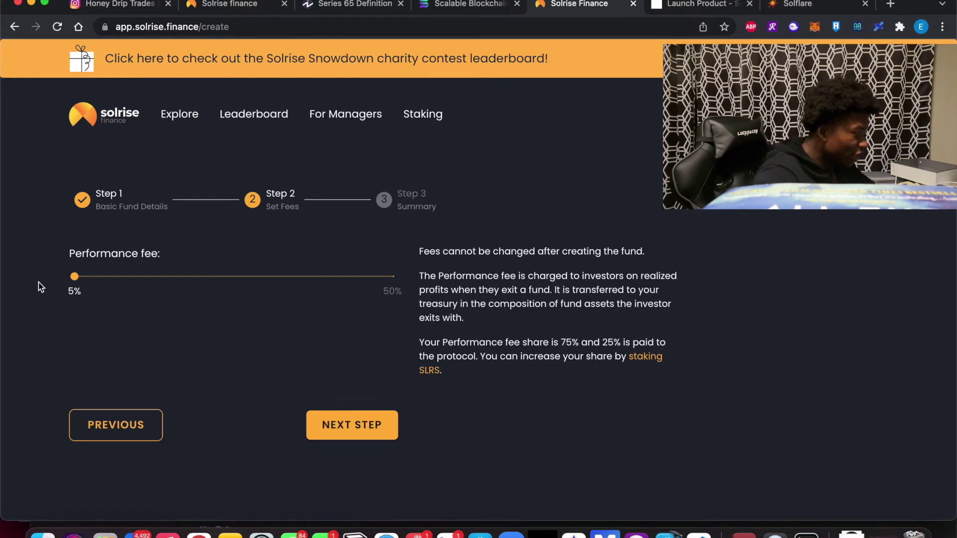
Read the fee terms on permanence, charging investors on exit, transfer to the treasury and the manager's share
left_click_drag(441, 256, 648, 263)
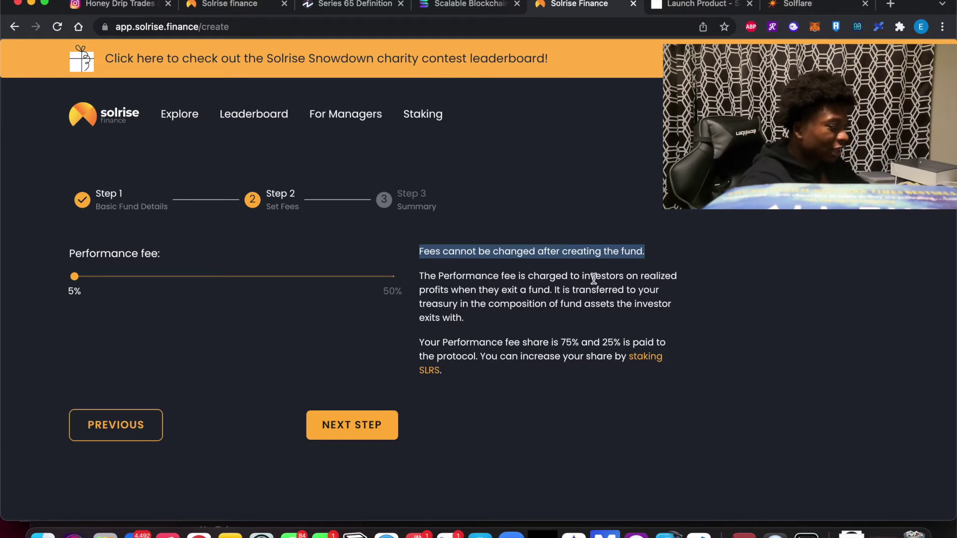
left_click(427, 293)
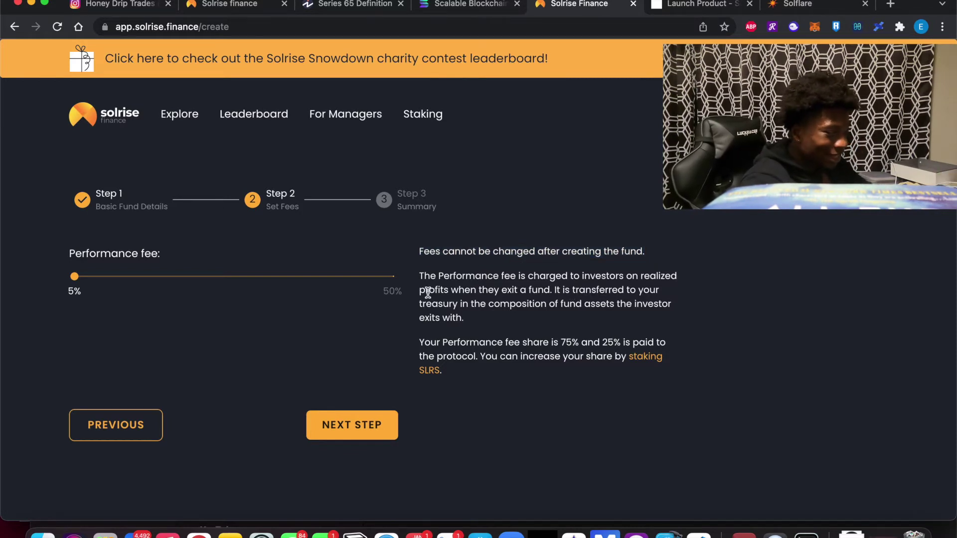
left_click_drag(500, 291, 547, 292)
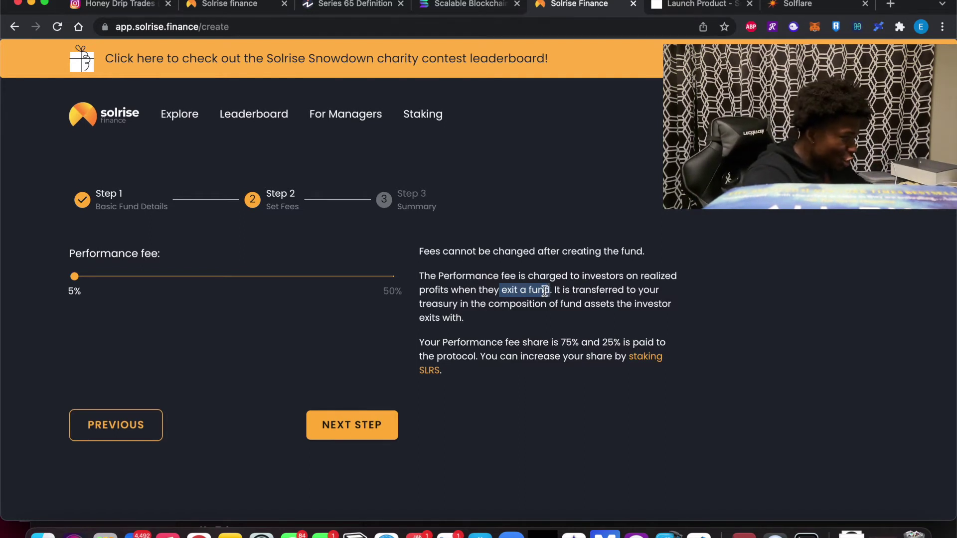
left_click(571, 298)
left_click_drag(556, 289, 531, 322)
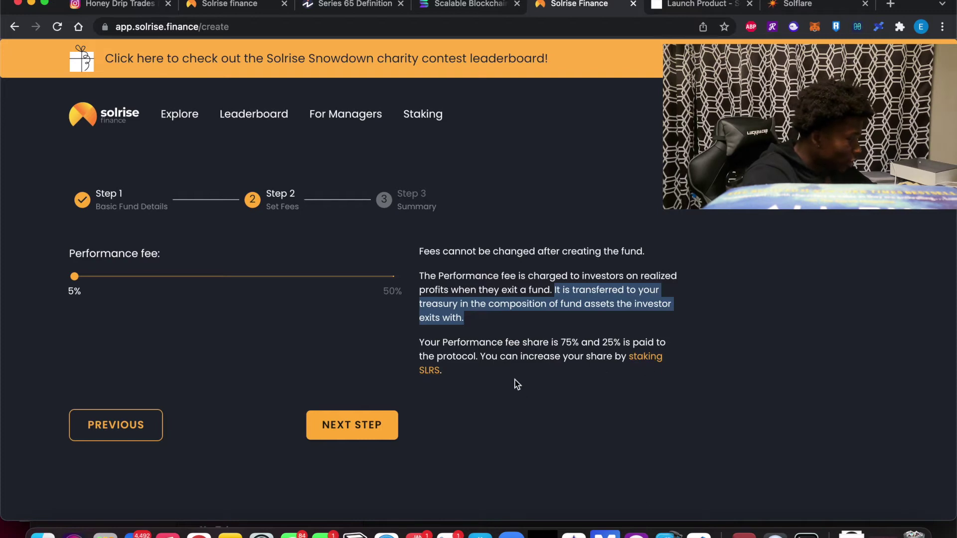
left_click_drag(562, 345, 620, 344)
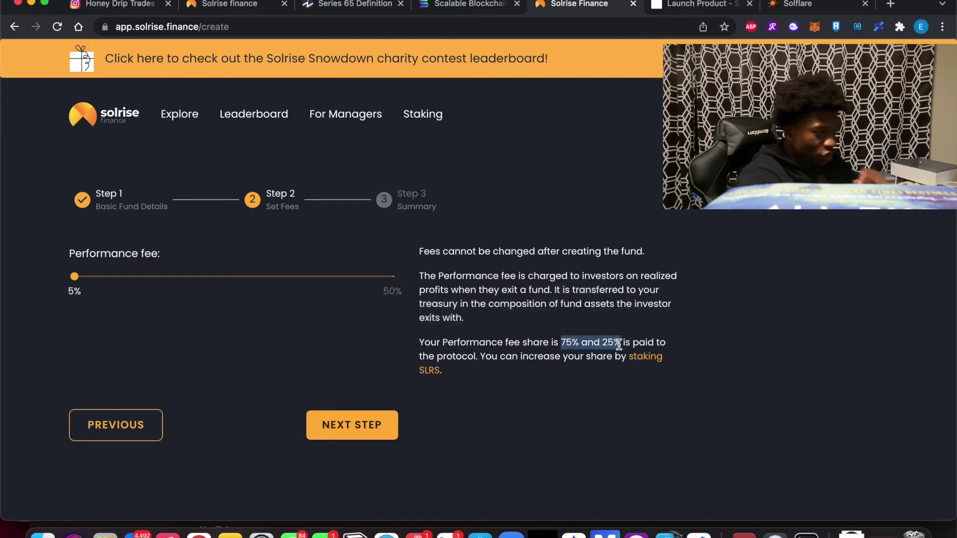
left_click(447, 392)
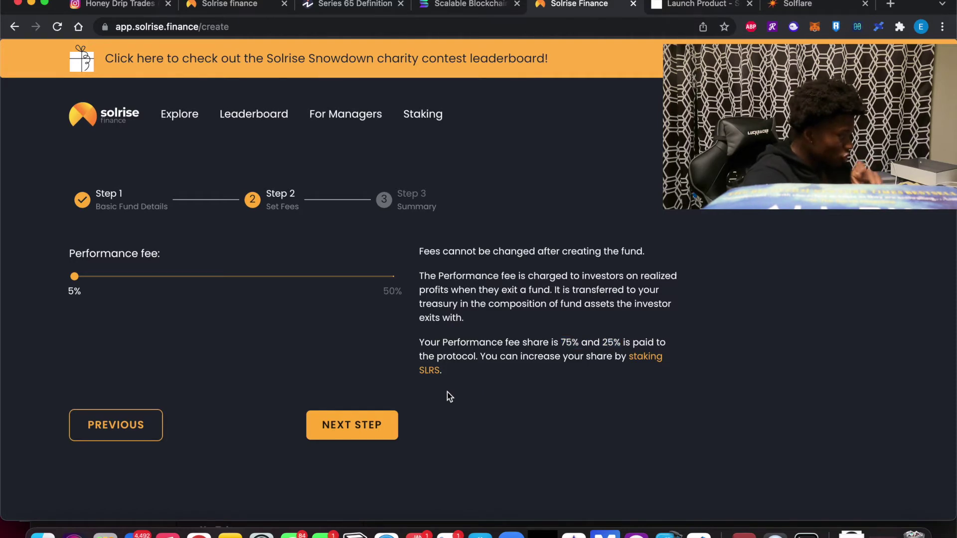
Continue with the 5% performance fee to the fund summary and review the note about permanent configuration settings
left_click(373, 426)
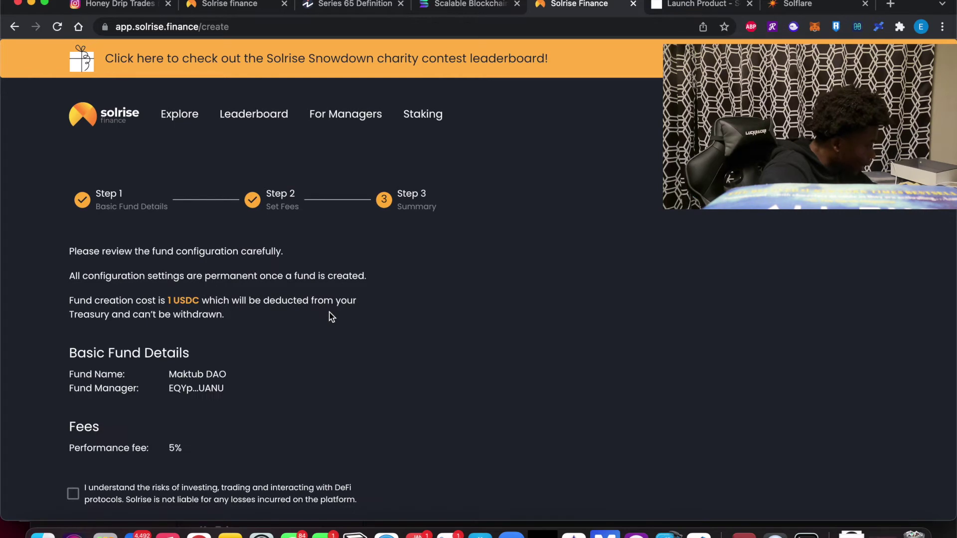
scroll(330, 317, "down", 2)
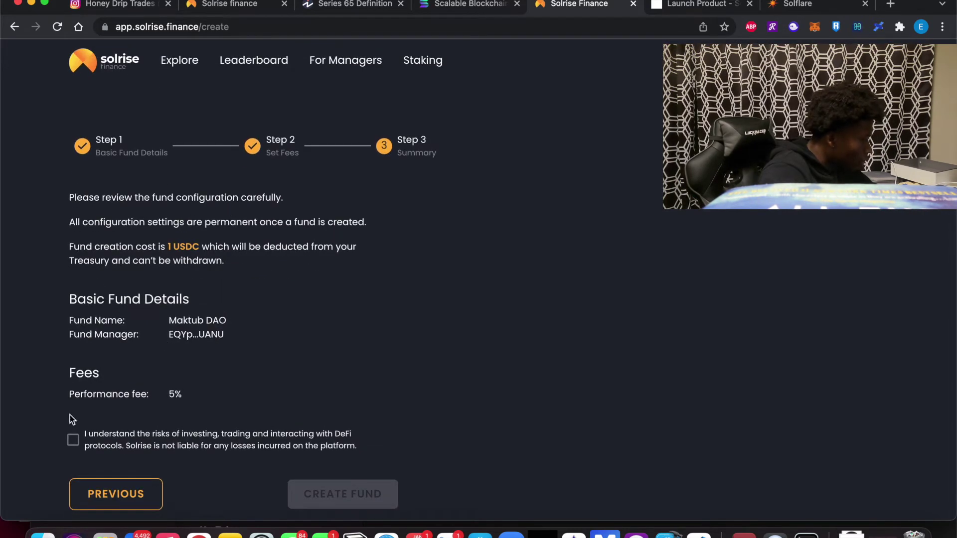
left_click_drag(84, 223, 367, 228)
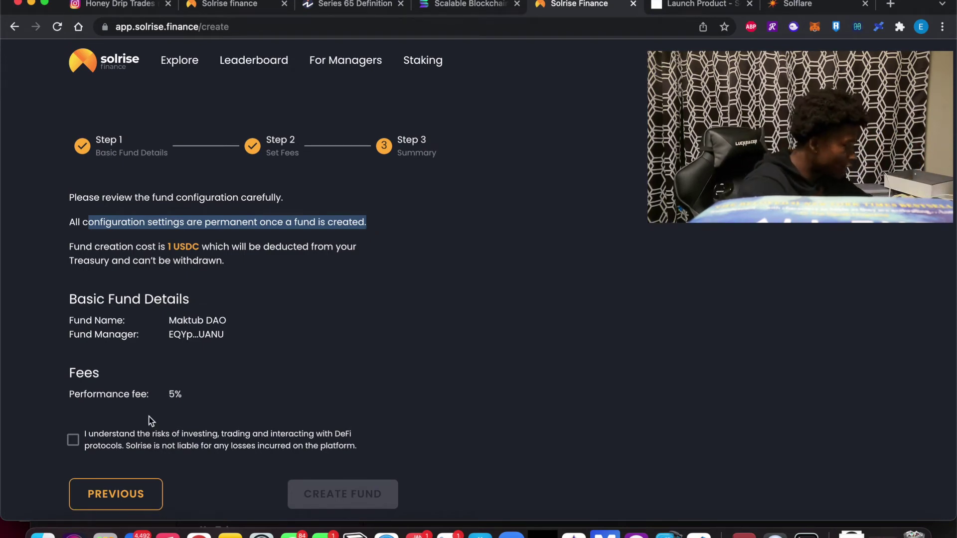
Accept the investment risk statement, create the Maktub DAO fund and approve its transaction in the Solflare wallet
left_click(73, 440)
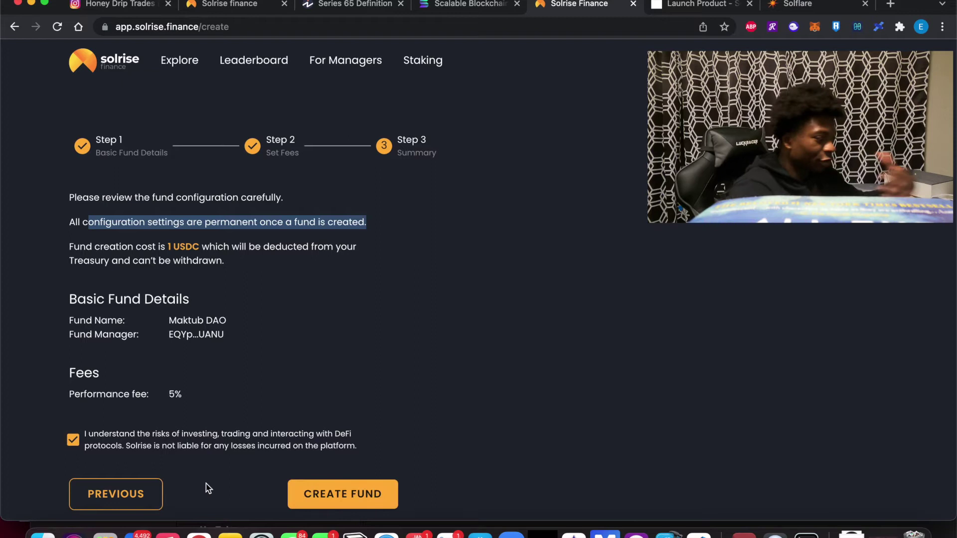
left_click(345, 503)
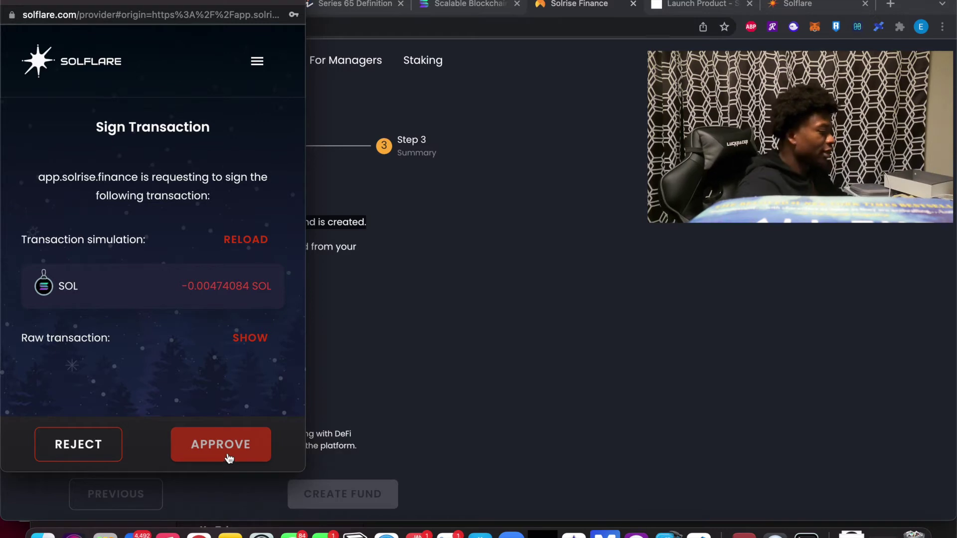
left_click(228, 457)
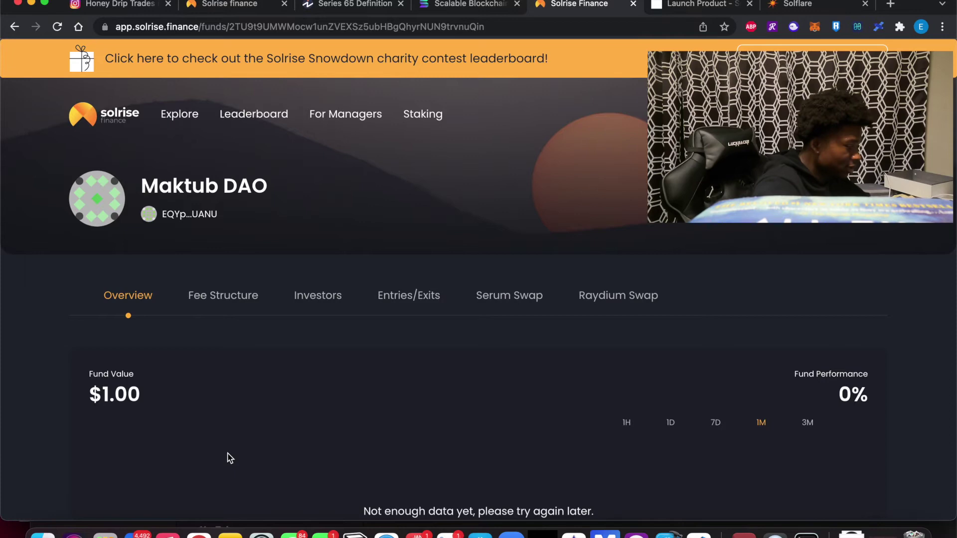
Look through the new fund's overview down to the About section and check the USDC balance in the treasury
scroll(390, 404, "down", 5)
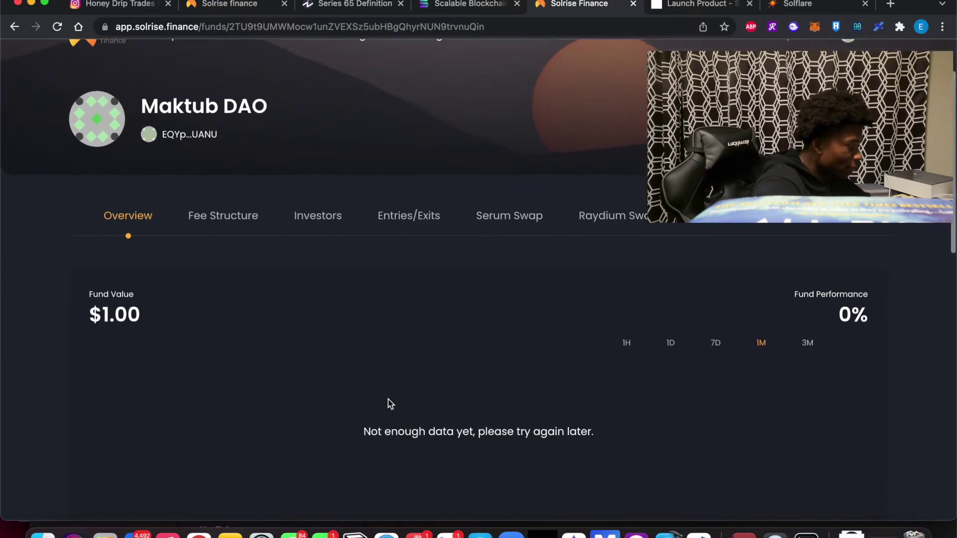
scroll(390, 404, "down", 5)
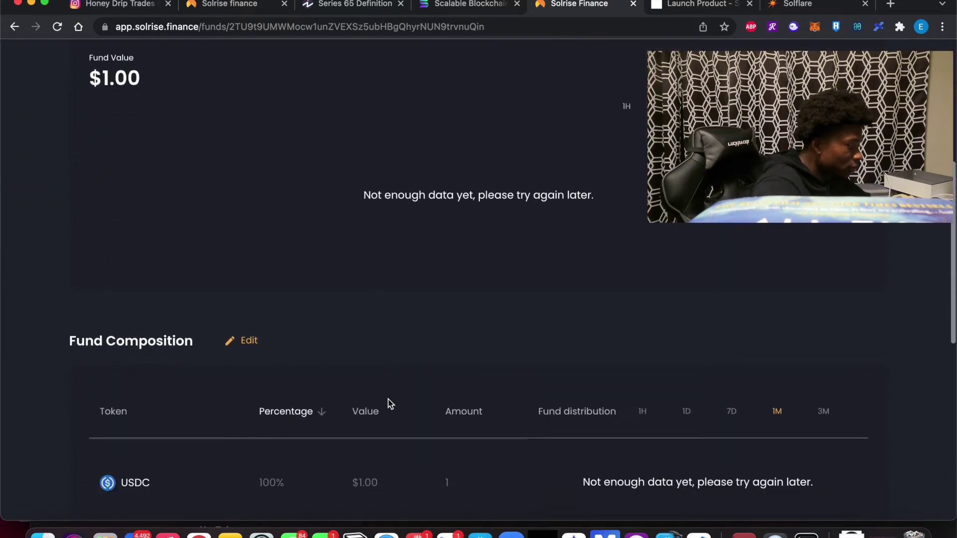
scroll(390, 403, "down", 5)
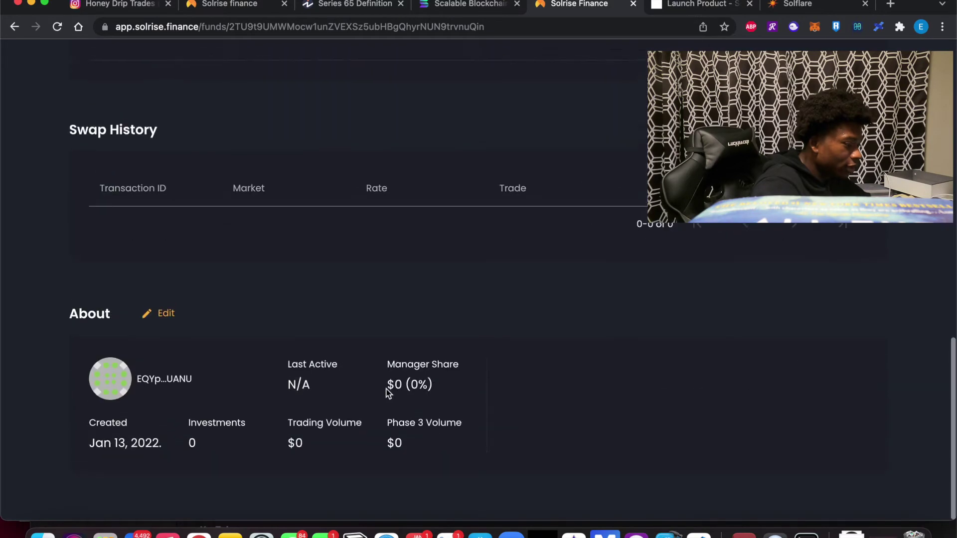
scroll(387, 391, "up", 15)
left_click(813, 48)
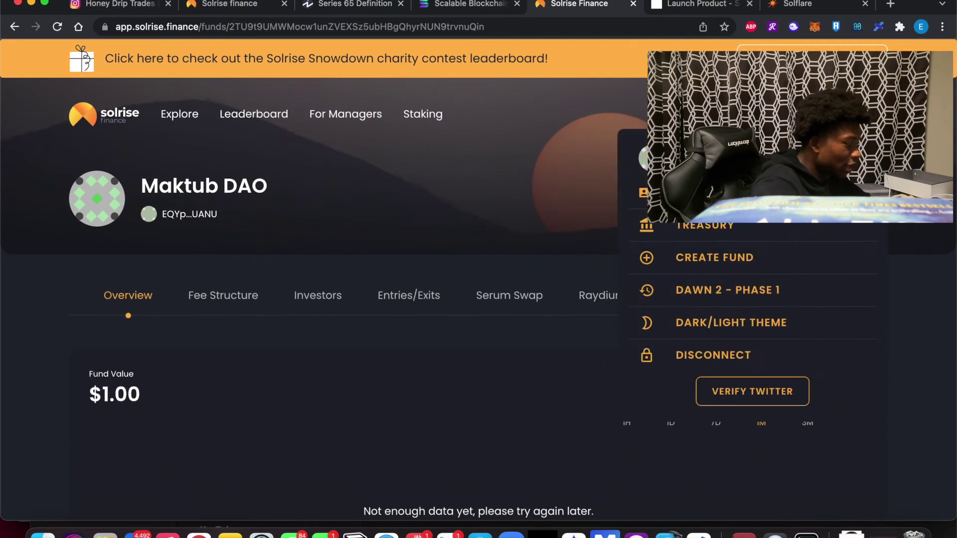
left_click(704, 225)
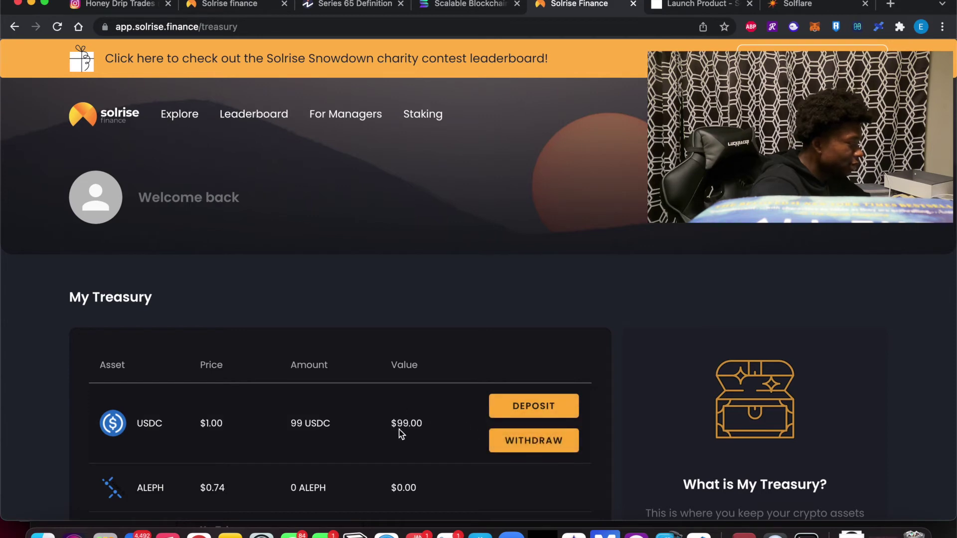
Reopen Maktub DAO from the manager's own funds and review its value, composition, swap history and About details
left_click(423, 122)
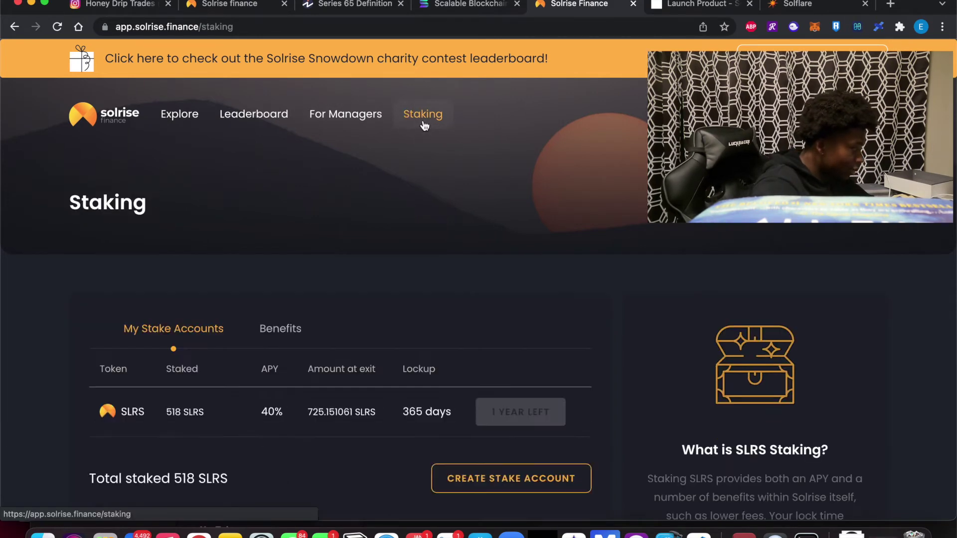
left_click(356, 127)
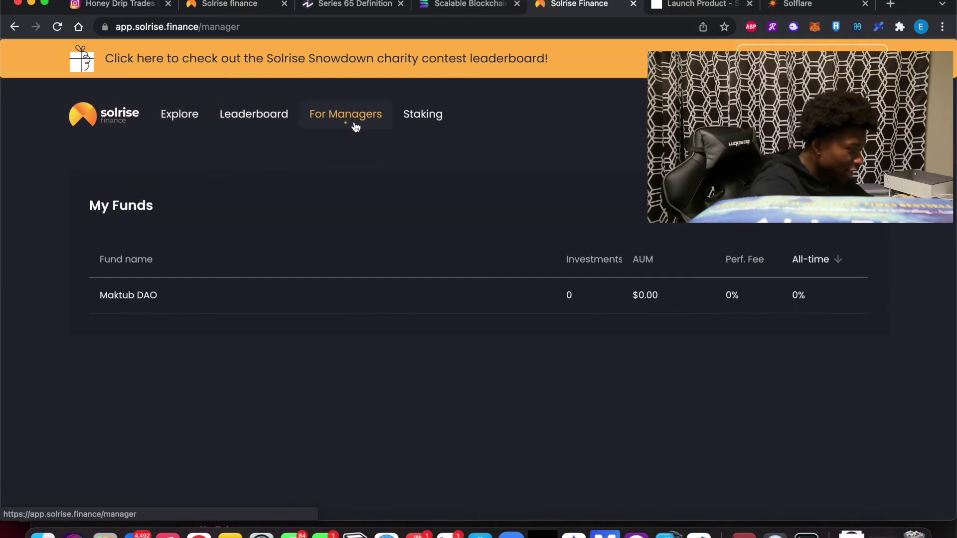
left_click(131, 304)
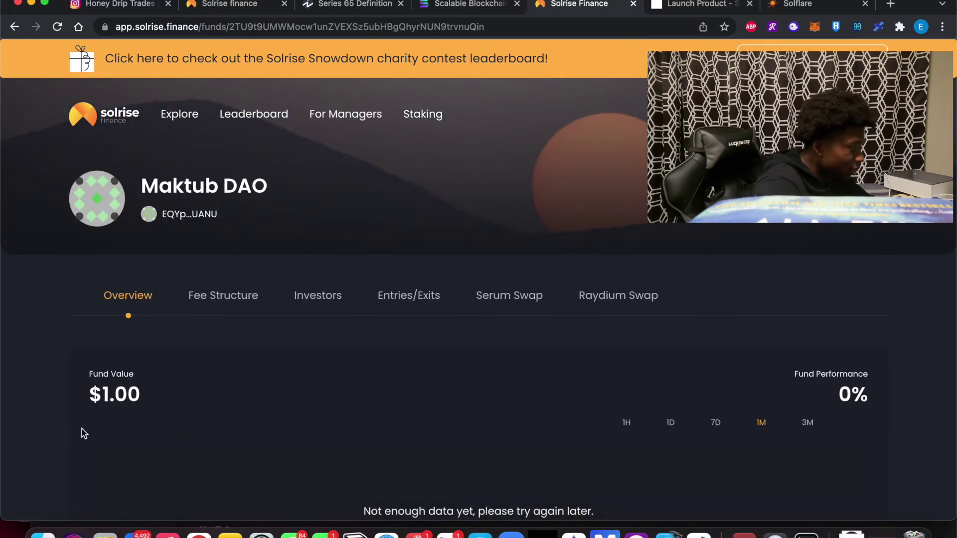
left_click_drag(82, 429, 188, 402)
scroll(436, 435, "down", 20)
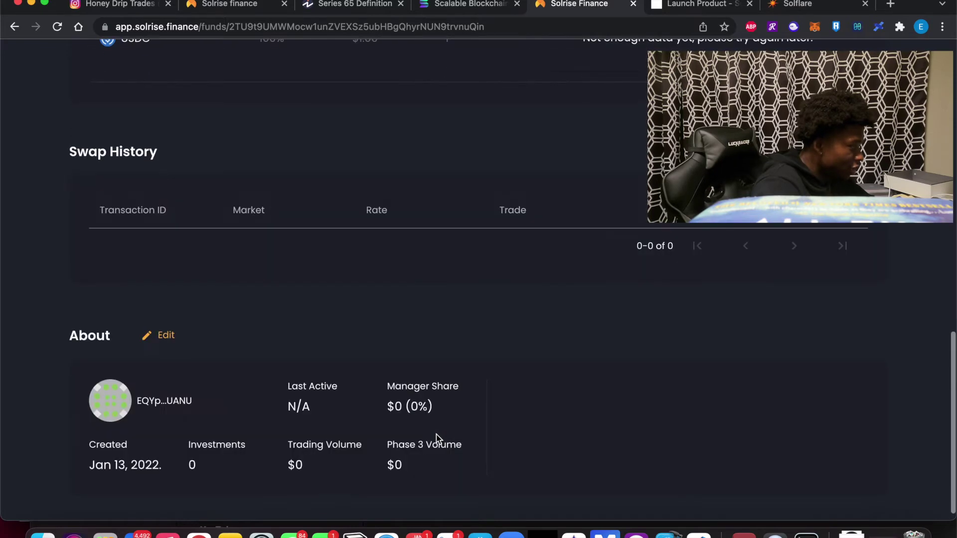
scroll(436, 435, "up", 4)
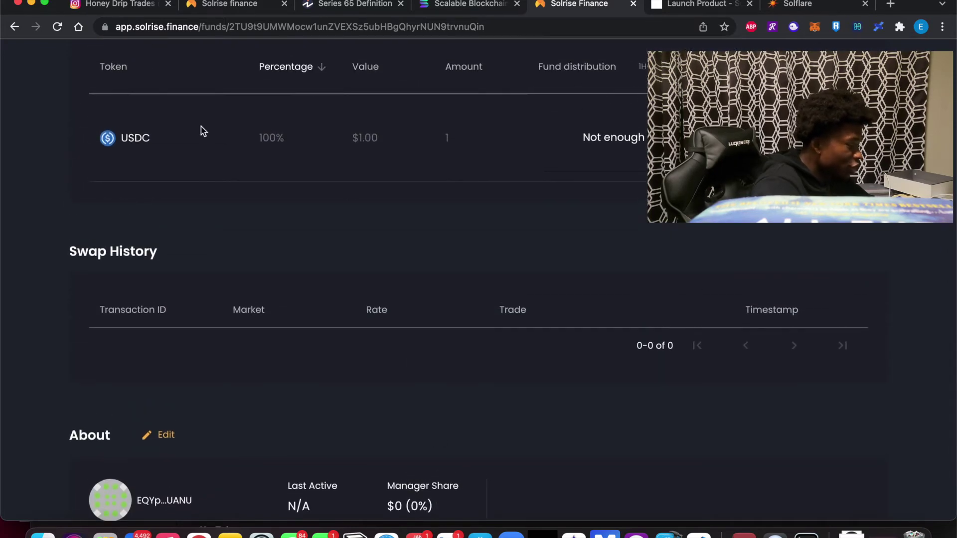
scroll(383, 184, "up", 15)
Look through the fund's fee structure, investors, entries and exits, Serum swap and Raydium swap pages
left_click(858, 230)
left_click(261, 236)
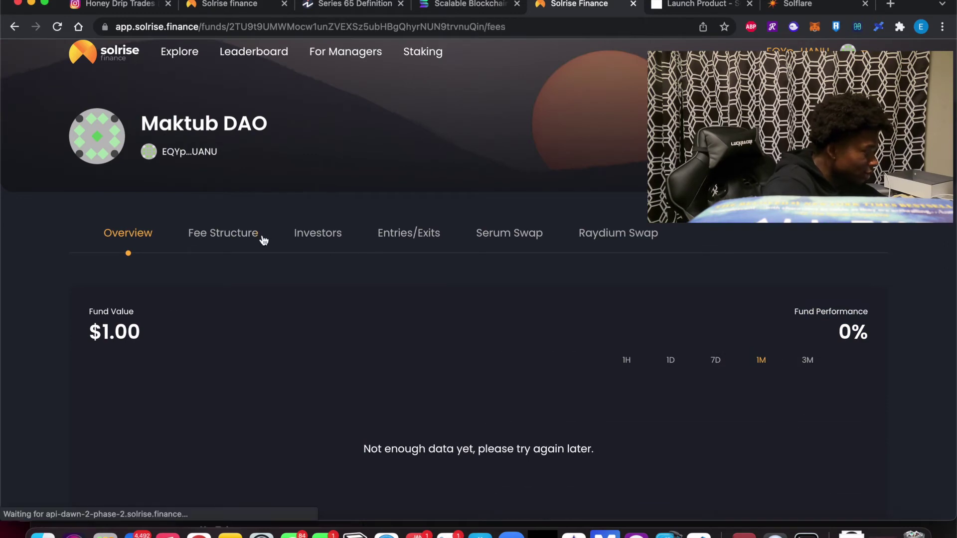
left_click(322, 249)
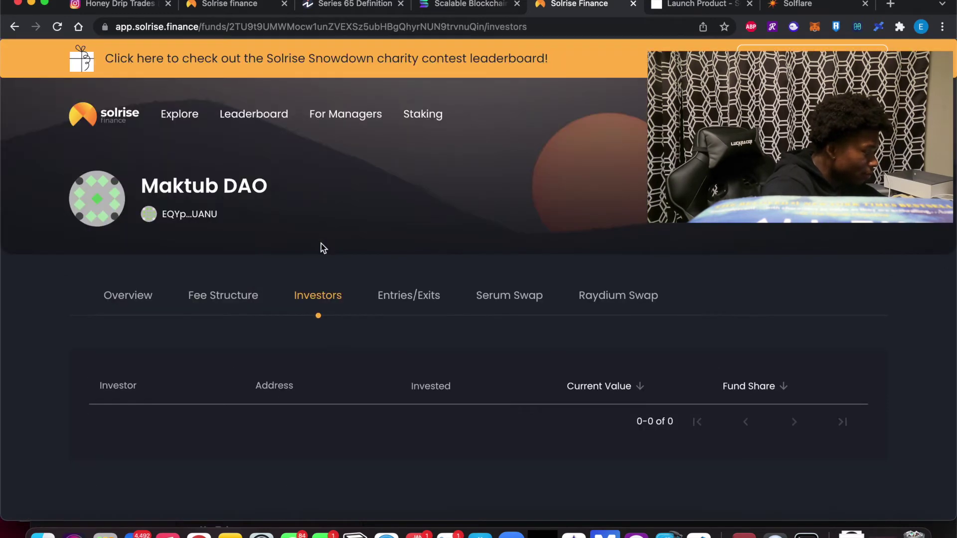
left_click(423, 302)
left_click(517, 308)
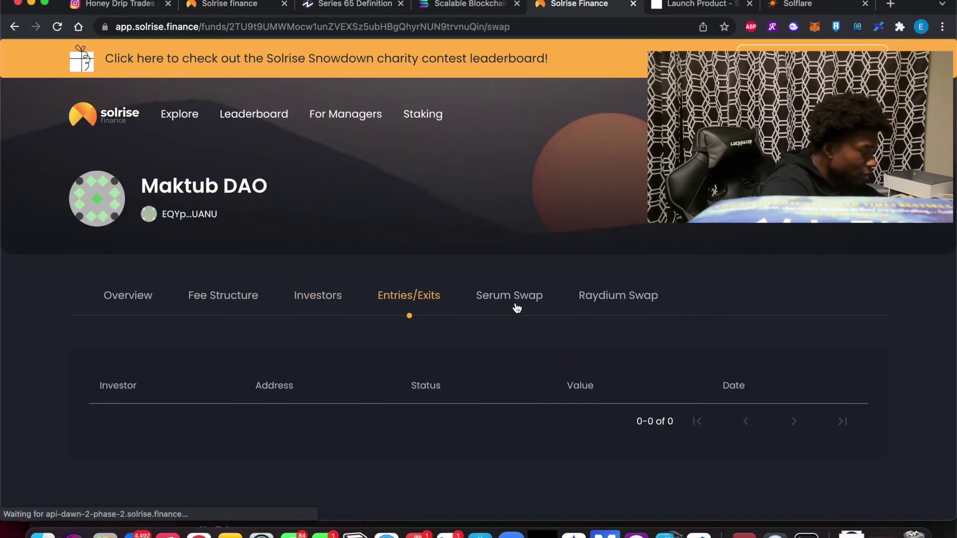
scroll(610, 305, "down", 3)
scroll(612, 306, "down", 1)
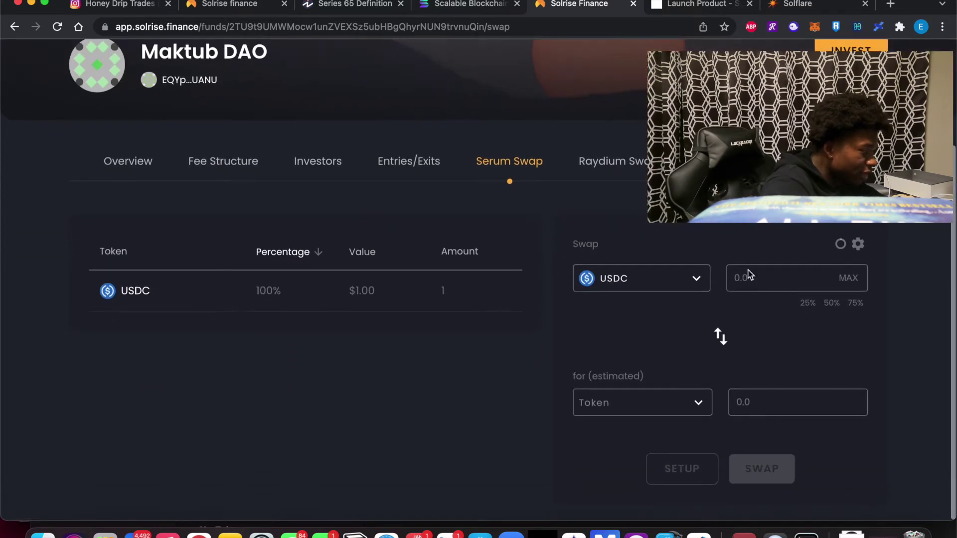
left_click(619, 159)
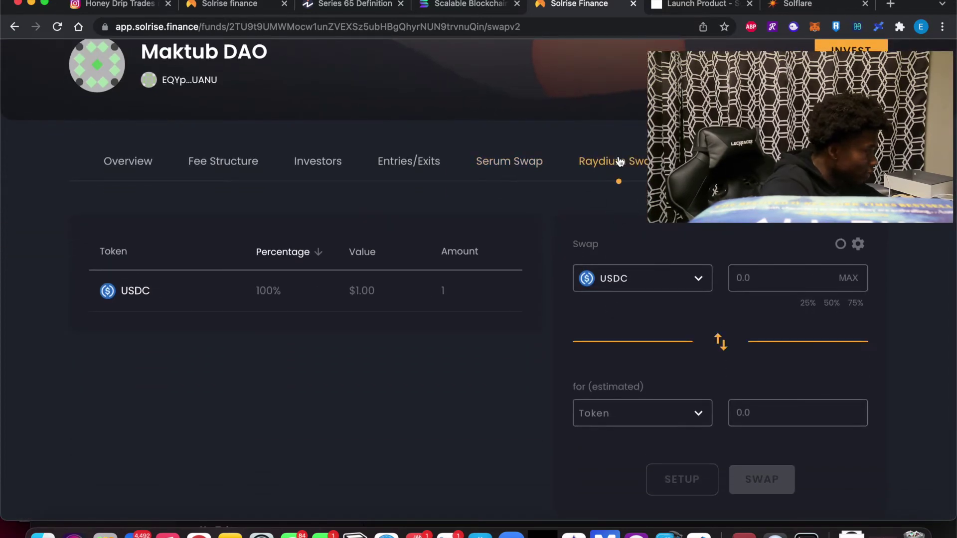
Start editing the fund composition from the fund overview and bring up the choice of tokens to add
left_click(126, 173)
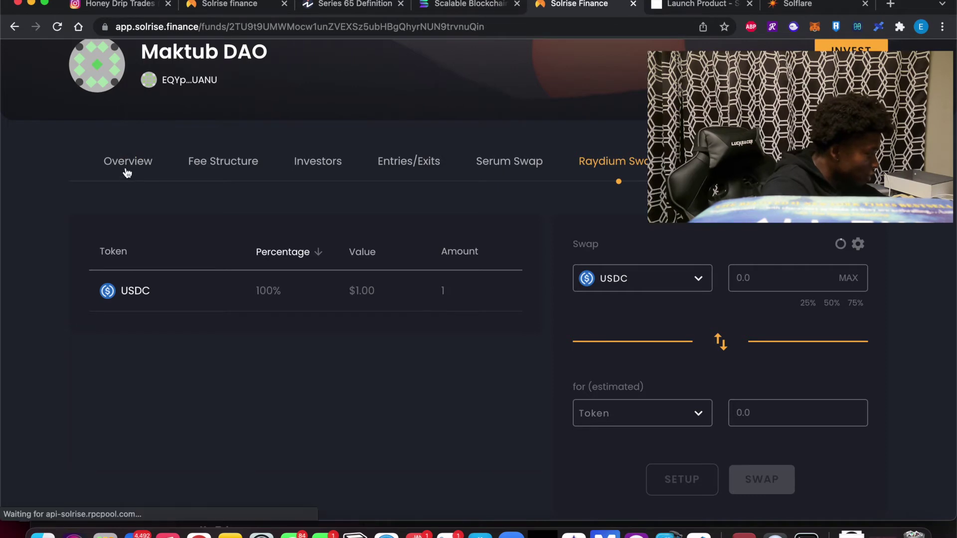
scroll(357, 342, "down", 10)
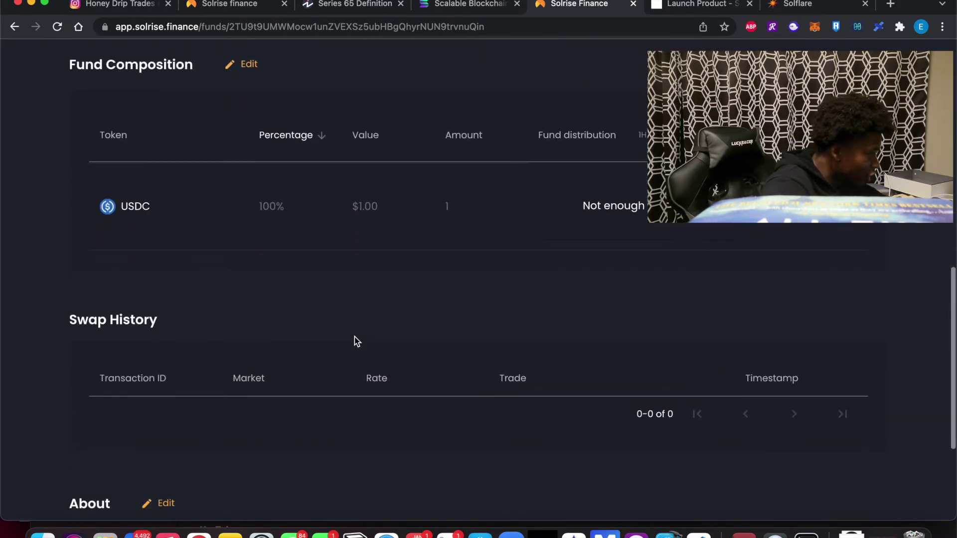
scroll(357, 342, "up", 2)
scroll(357, 342, "down", 5)
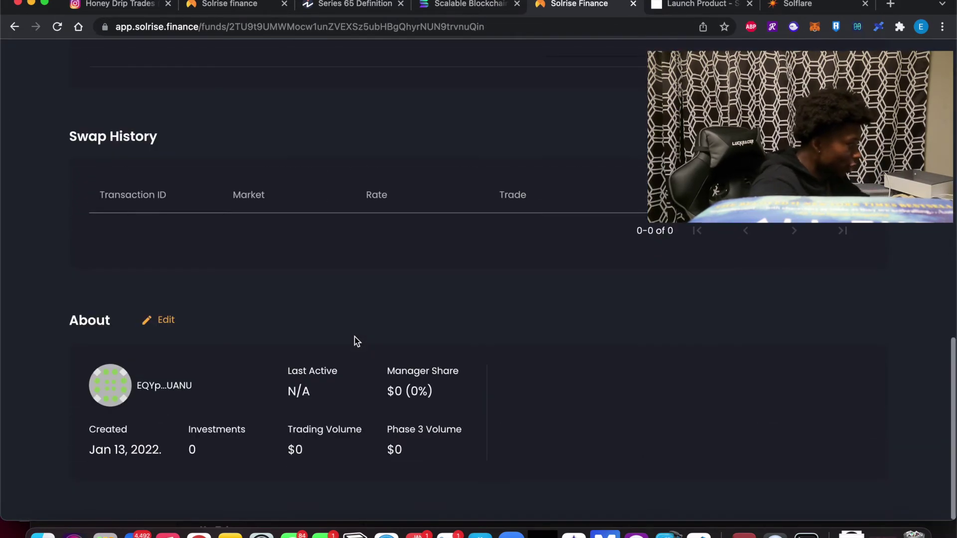
scroll(354, 337, "up", 5)
left_click(244, 72)
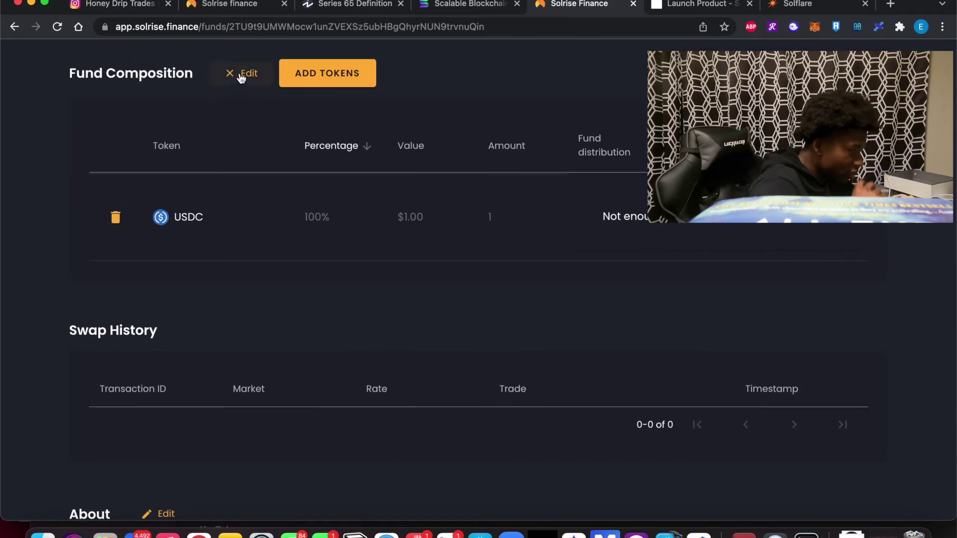
left_click(346, 73)
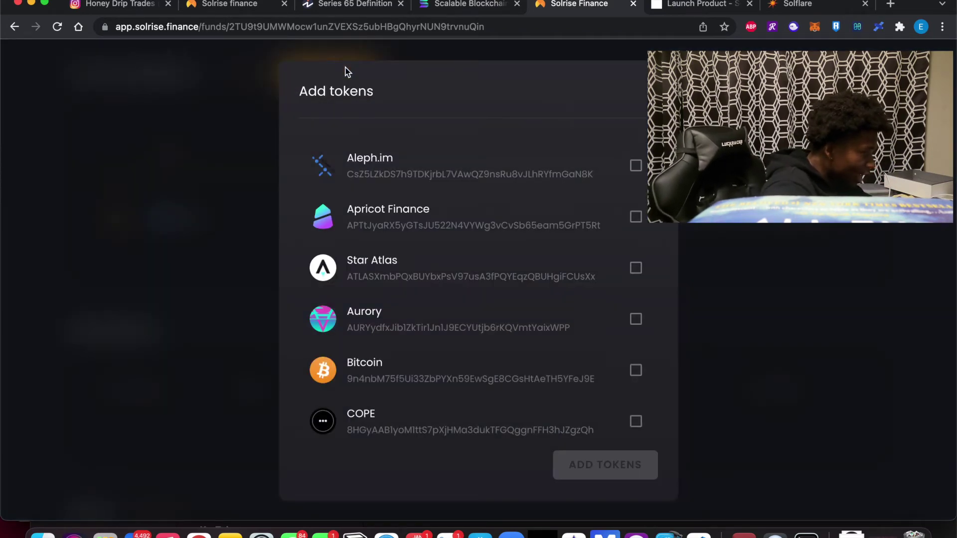
Select Ethereum among the tokens to add to the fund
scroll(412, 157, "down", 2)
scroll(412, 157, "up", 2)
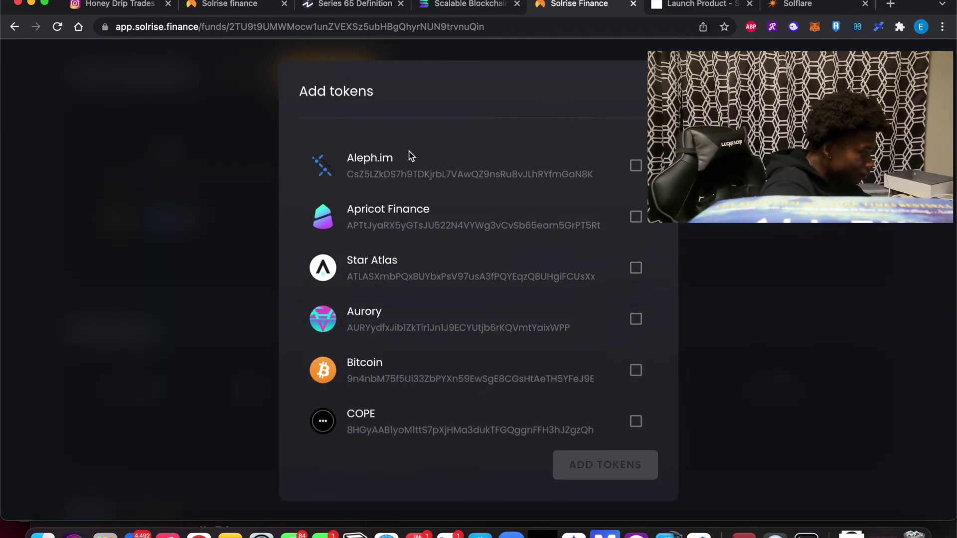
scroll(449, 366, "down", 6)
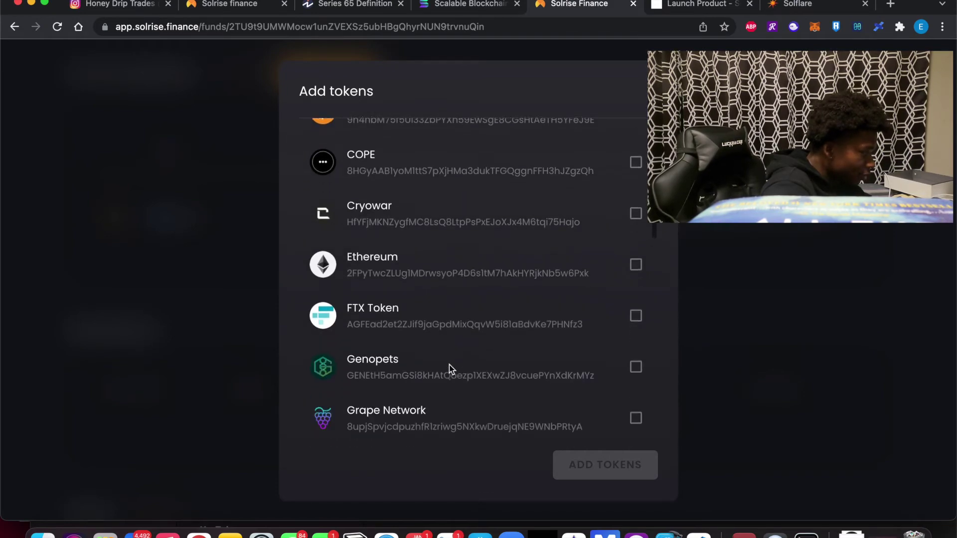
left_click(636, 254)
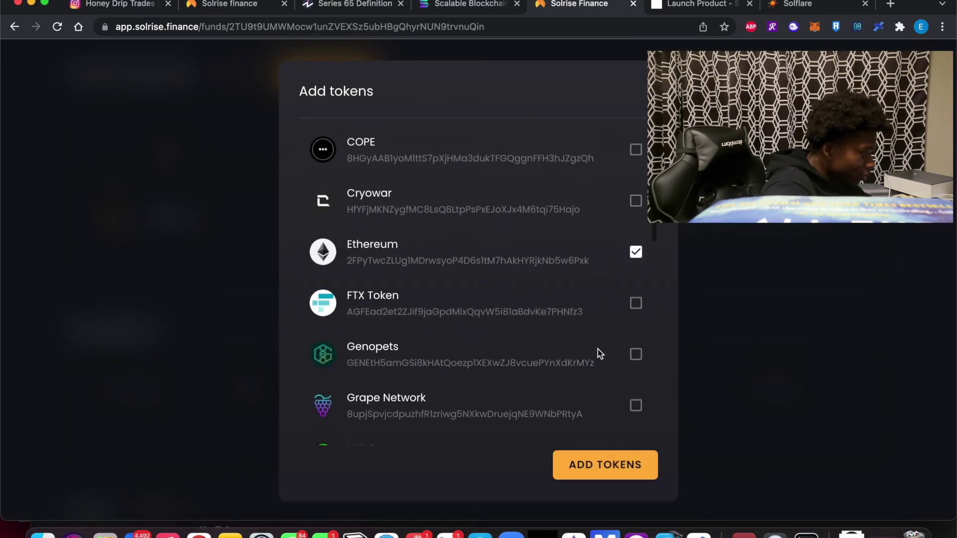
Look through the remaining available tokens and select Solana for the fund as well
scroll(598, 349, "down", 3)
scroll(598, 349, "down", 4)
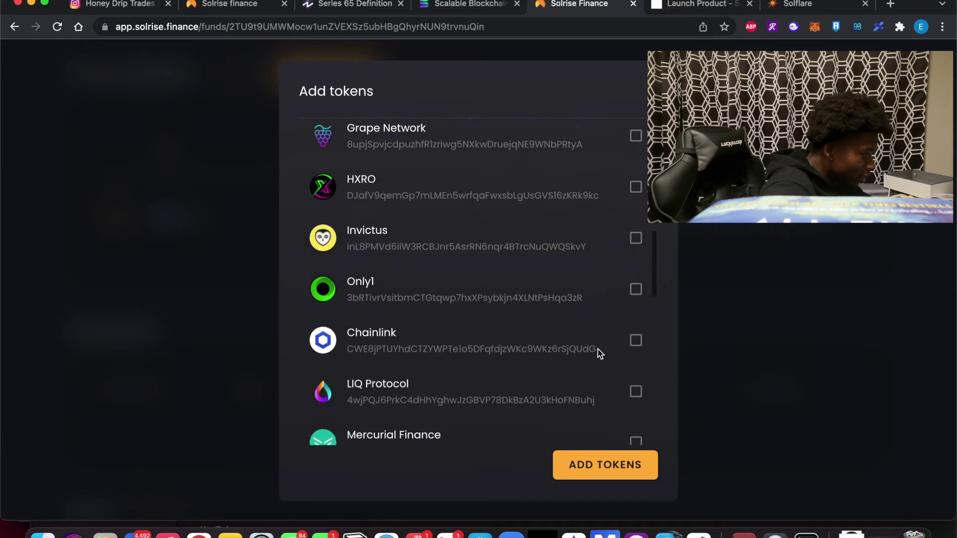
scroll(598, 349, "down", 5)
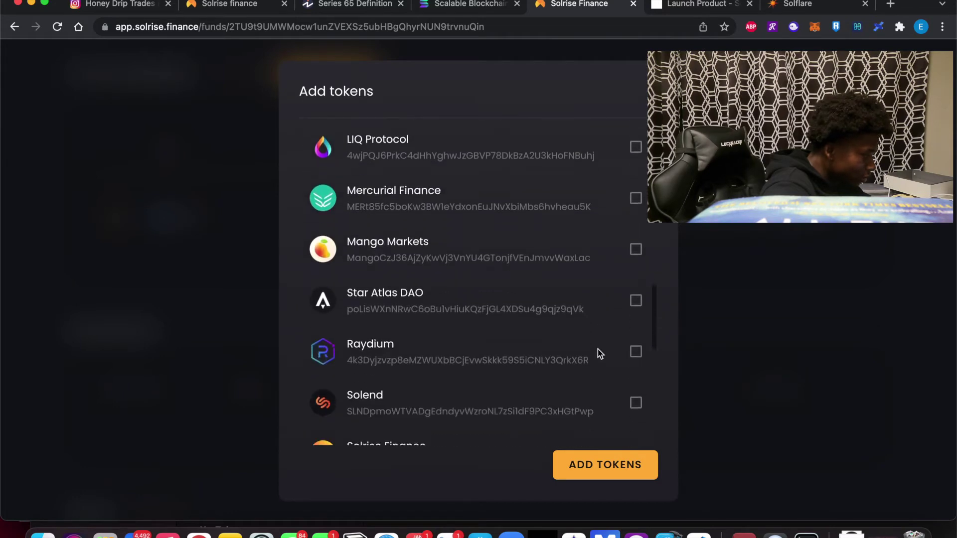
scroll(598, 349, "down", 3)
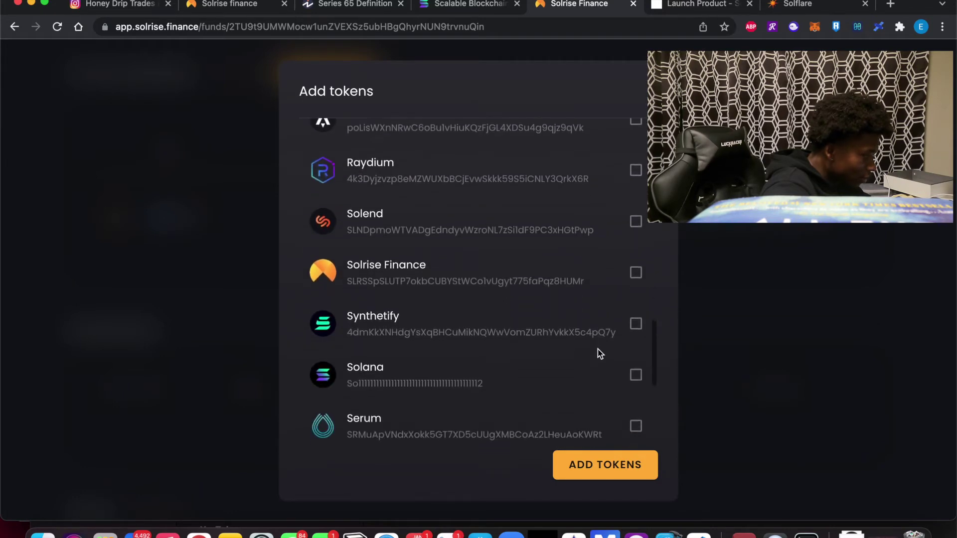
scroll(617, 352, "down", 1)
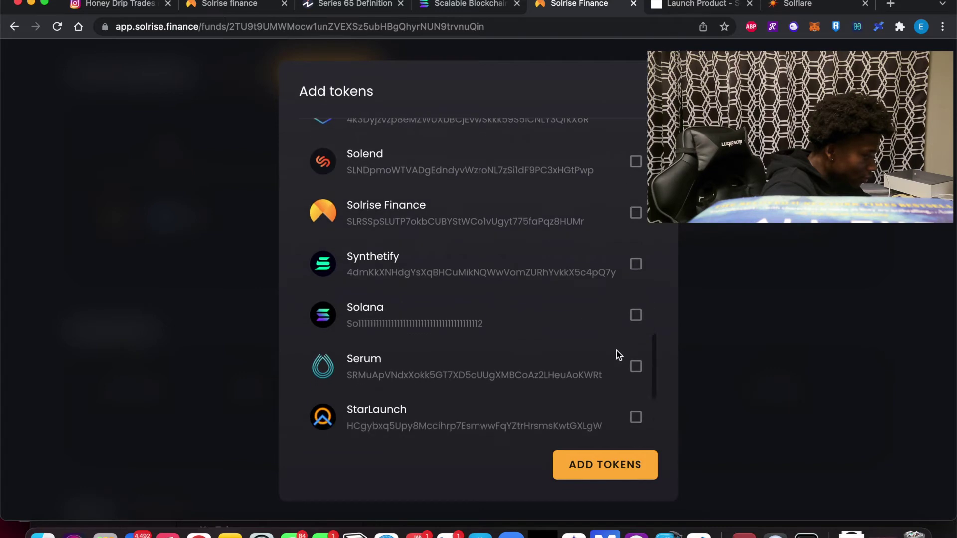
scroll(619, 355, "down", 1)
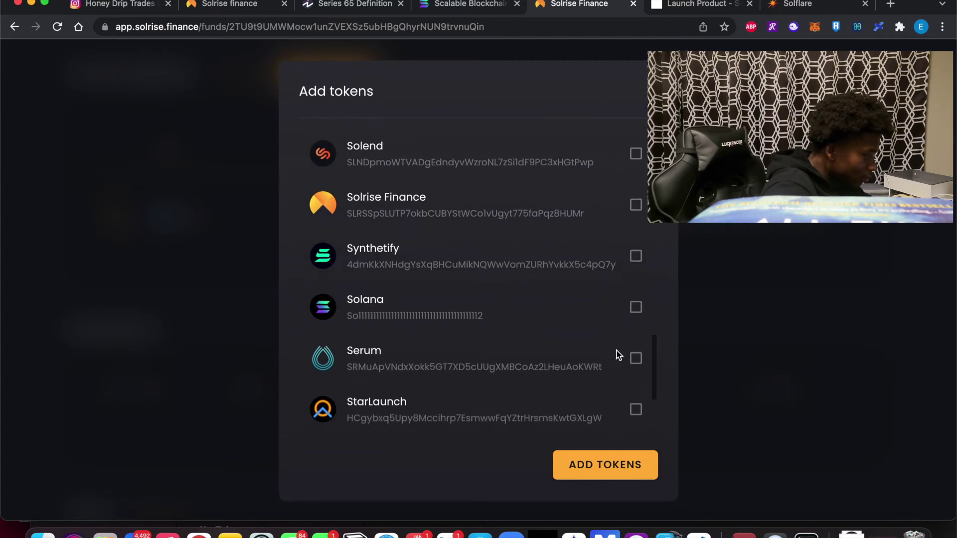
double_click(374, 299)
left_click(636, 307)
Select Serum and Raydium as further tokens to add to the fund
scroll(598, 403, "down", 5)
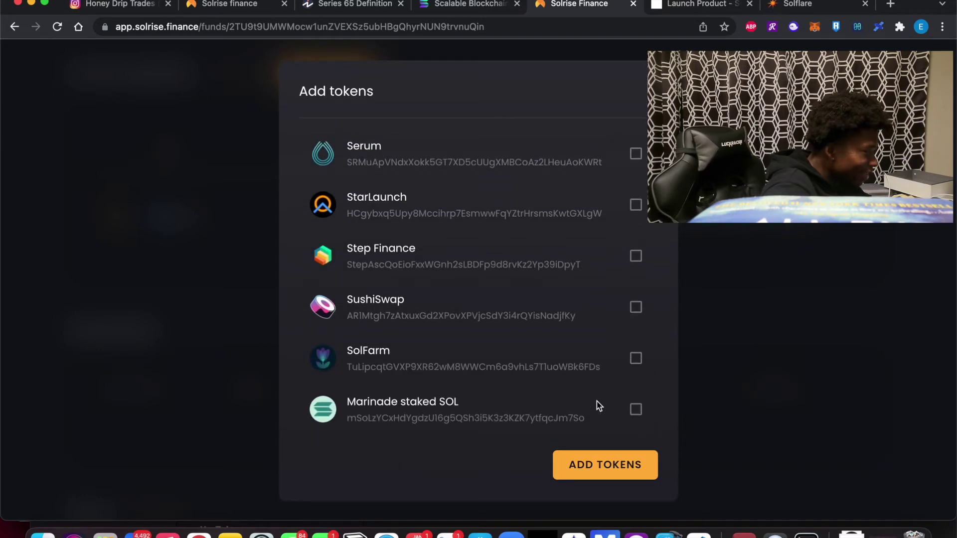
scroll(579, 298, "up", 1)
scroll(579, 299, "up", 4)
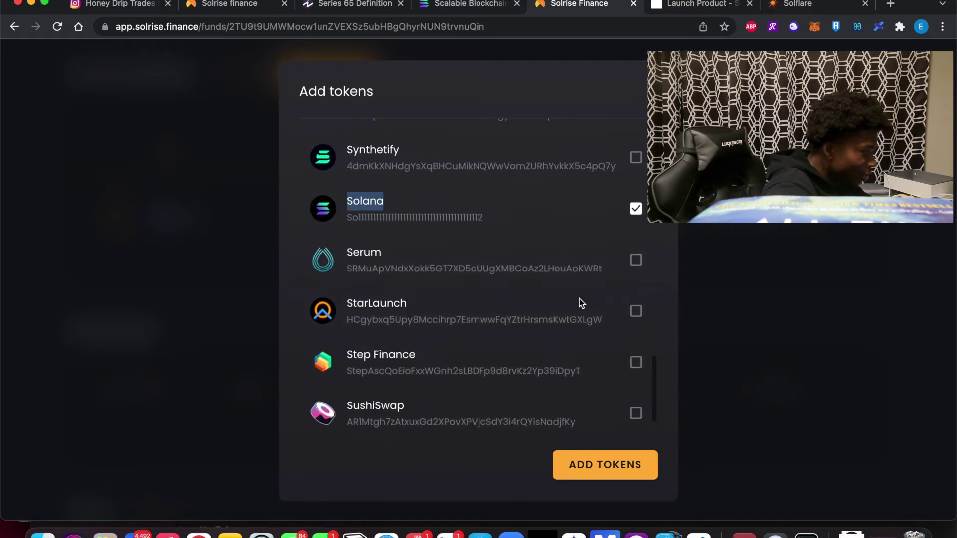
left_click(637, 261)
scroll(577, 231, "up", 10)
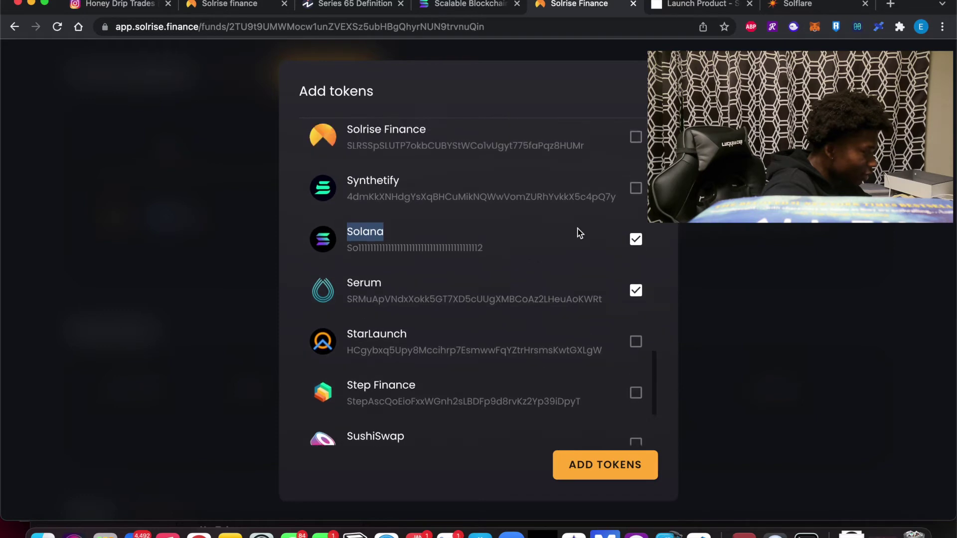
scroll(578, 232, "up", 2)
left_click(637, 325)
scroll(526, 265, "up", 2)
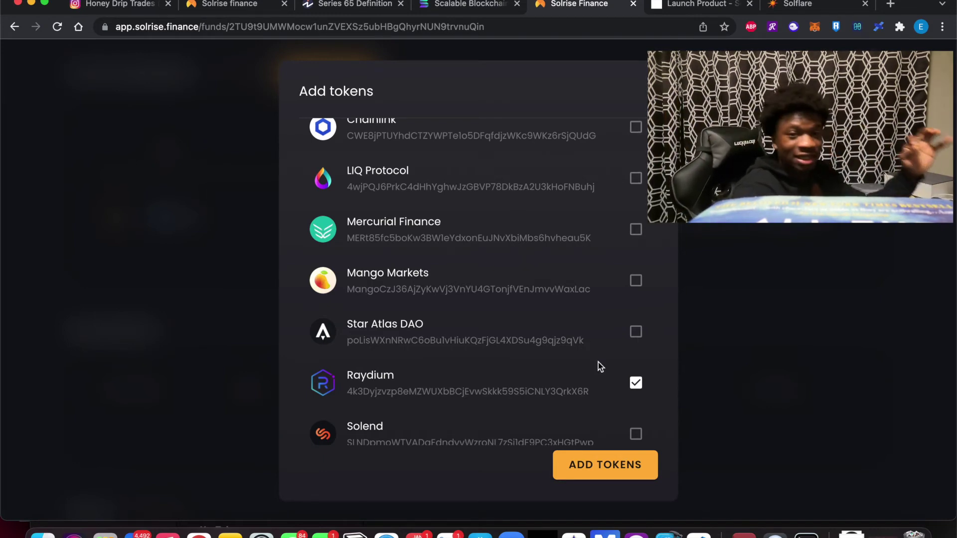
Add the selected tokens to the fund and approve the signing request for both transactions in the Solflare wallet
left_click(615, 476)
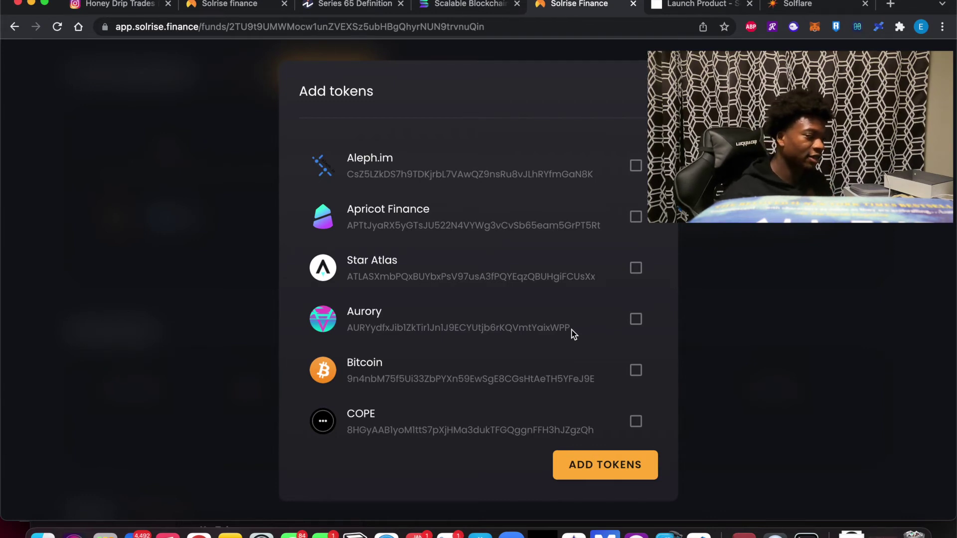
left_click(601, 473)
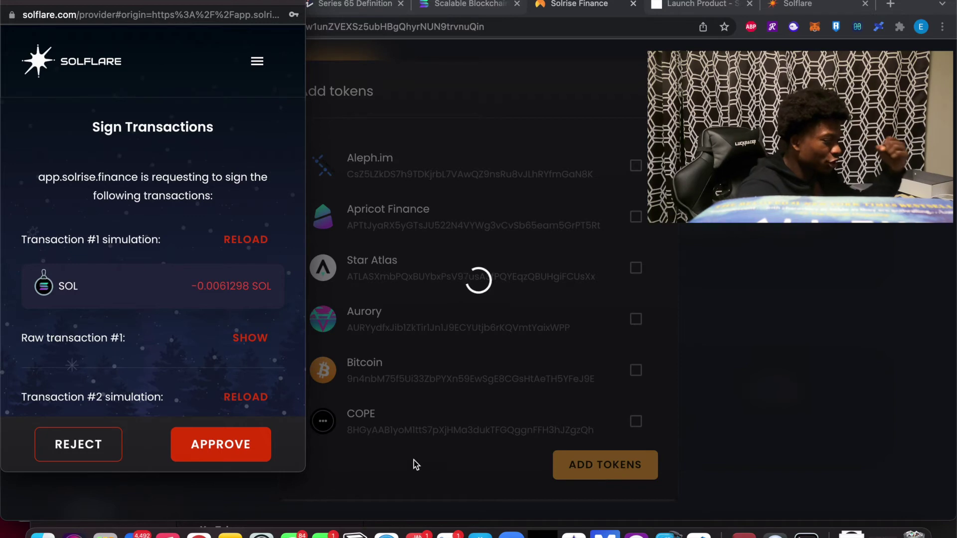
scroll(175, 358, "down", 3)
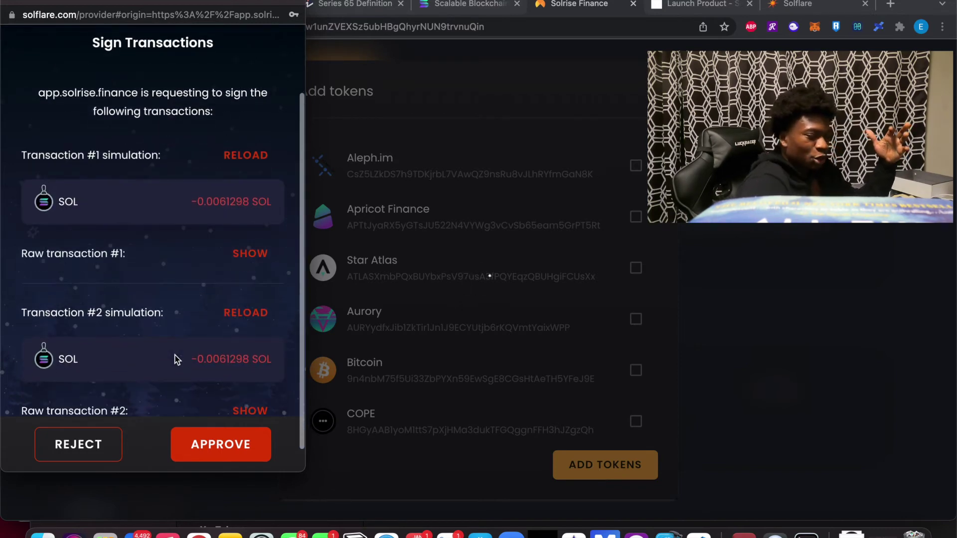
scroll(175, 358, "down", 1)
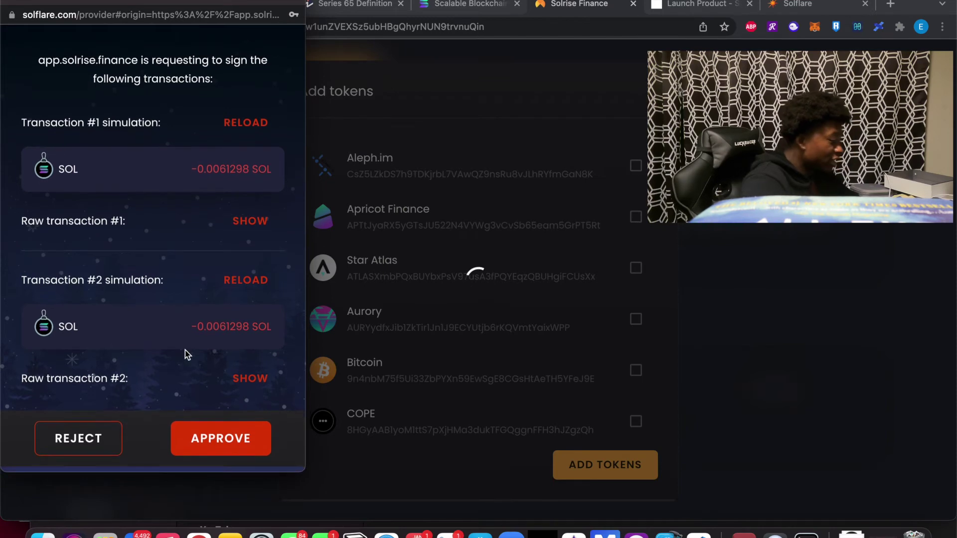
left_click(240, 450)
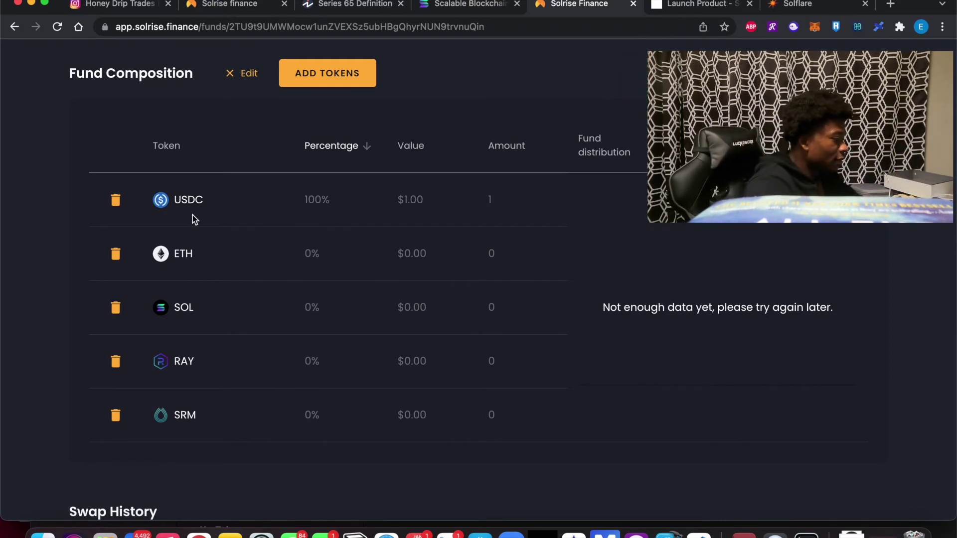
Try to invest 99 into Maktub DAO and approve the investment in the wallet
scroll(426, 186, "up", 10)
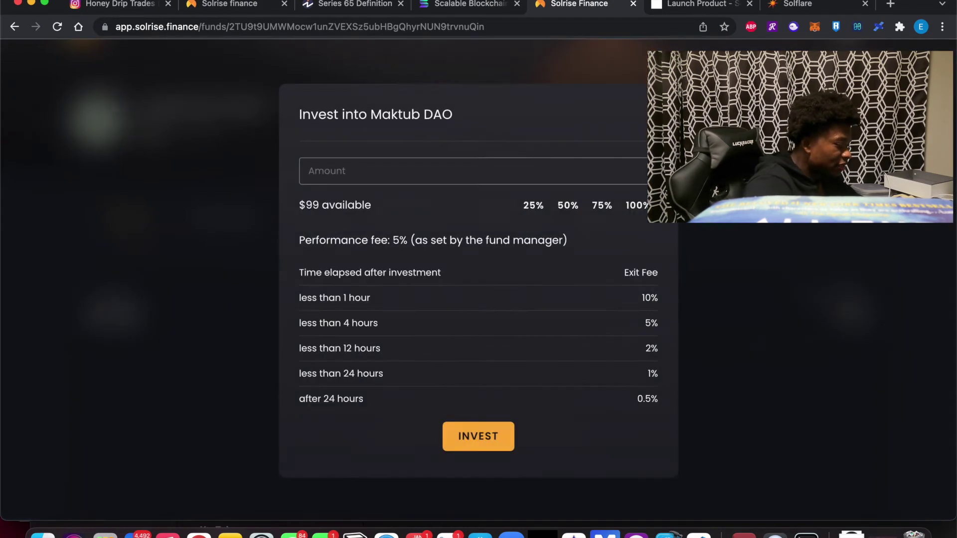
left_click(417, 168)
type("99")
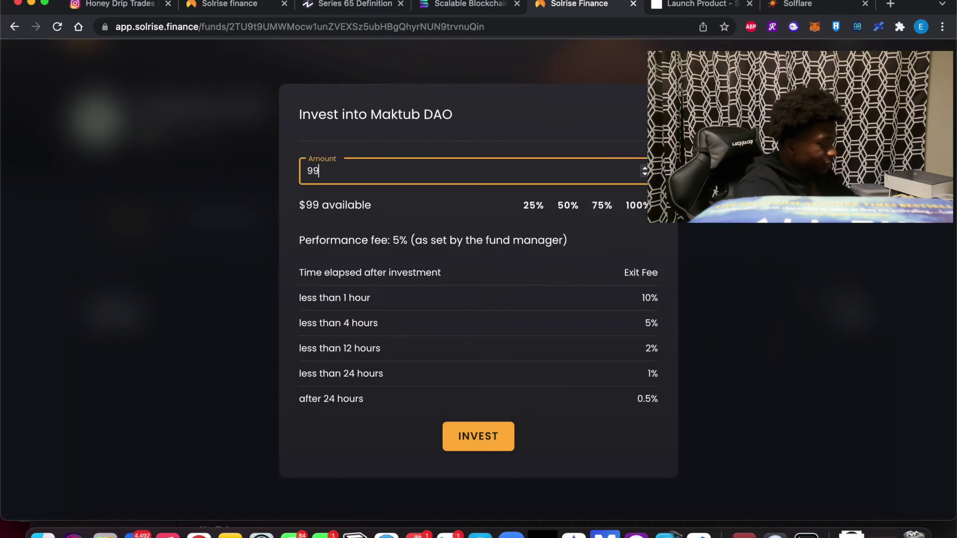
left_click(491, 439)
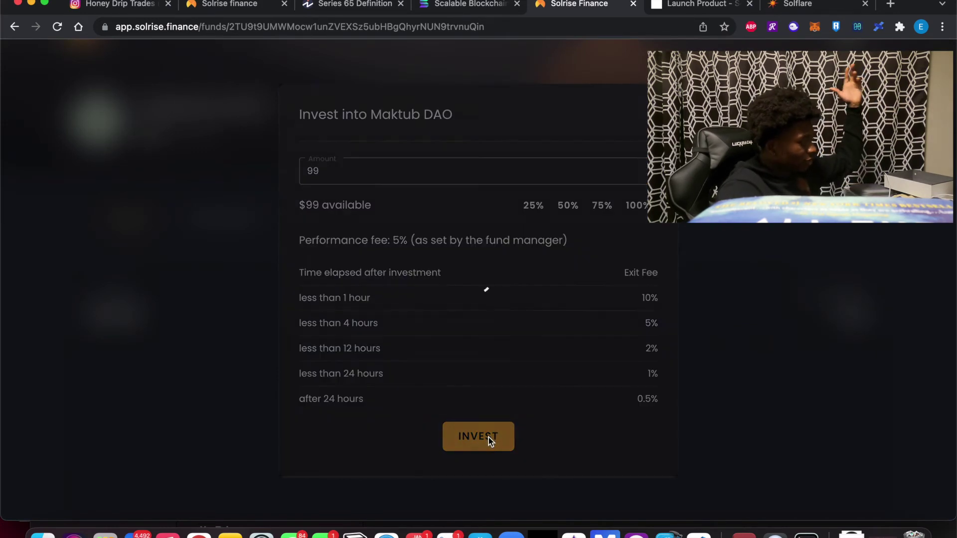
left_click(218, 450)
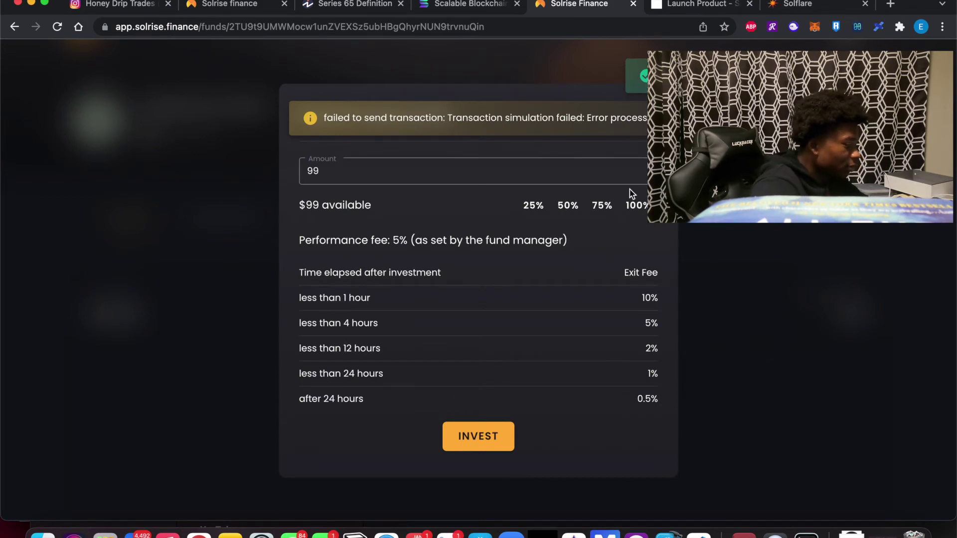
Set the investment amount for Maktub DAO to 98, submit the investment and approve it in the wallet
left_click(455, 177)
key("BackSpace")
type("8")
left_click(478, 447)
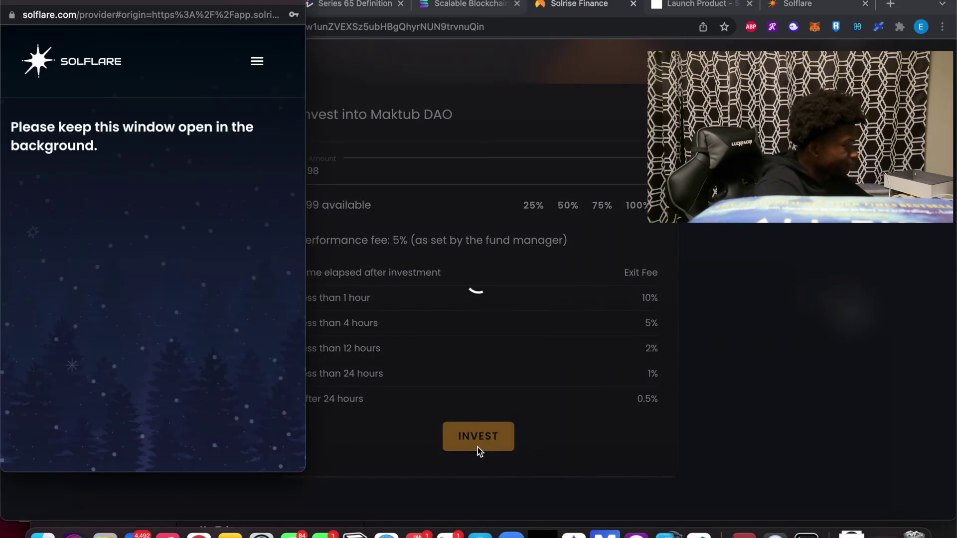
left_click(212, 445)
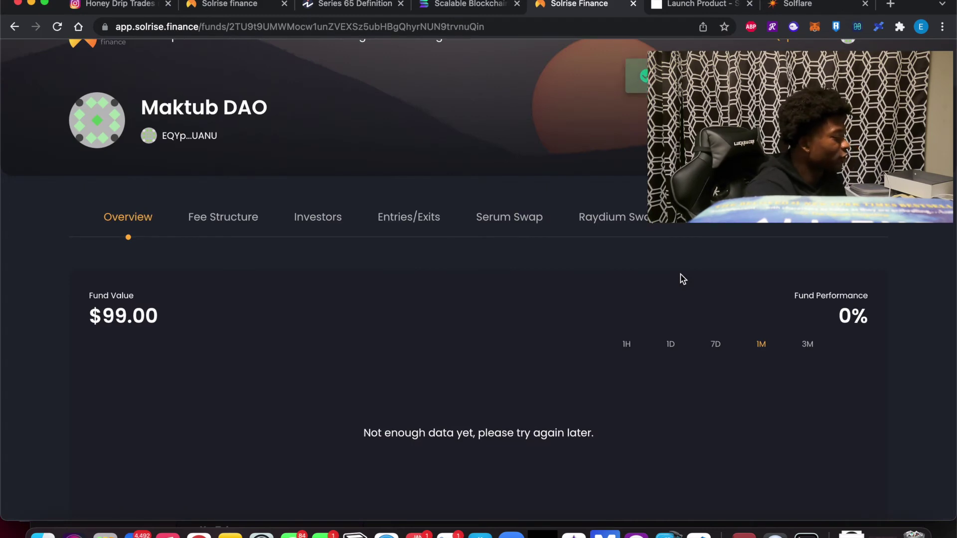
Review the Maktub DAO overview, examining the fund's name, value and token composition
scroll(682, 278, "down", 4)
scroll(683, 278, "up", 5)
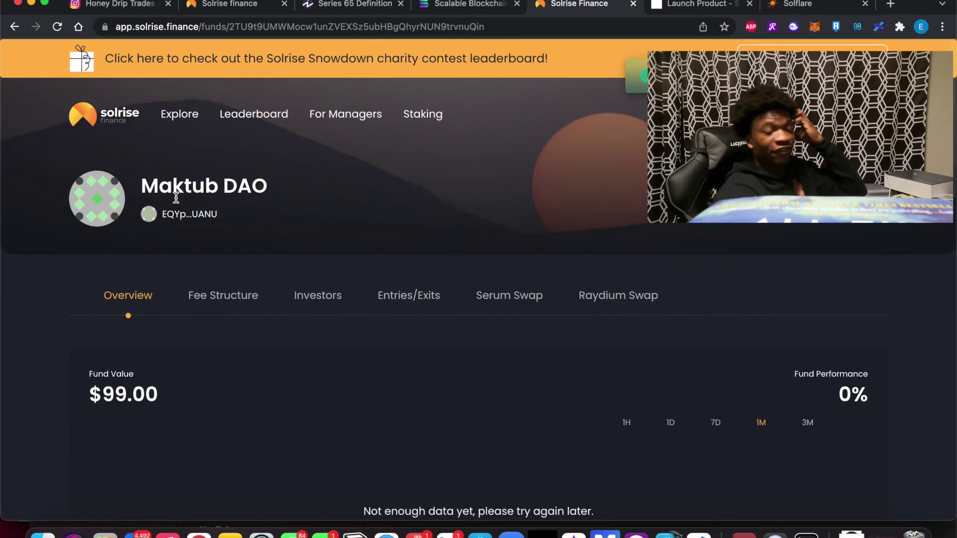
left_click_drag(144, 187, 285, 190)
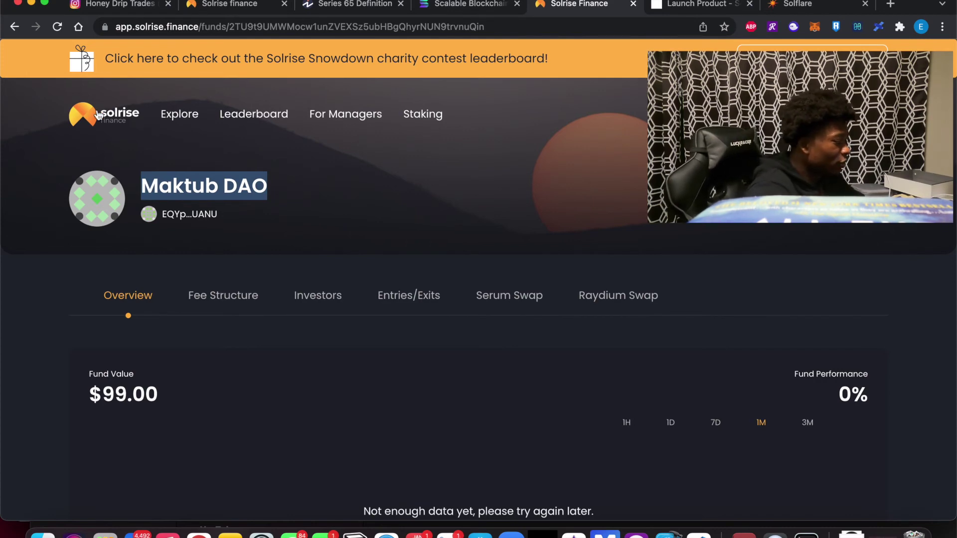
scroll(396, 261, "down", 15)
scroll(396, 261, "up", 10)
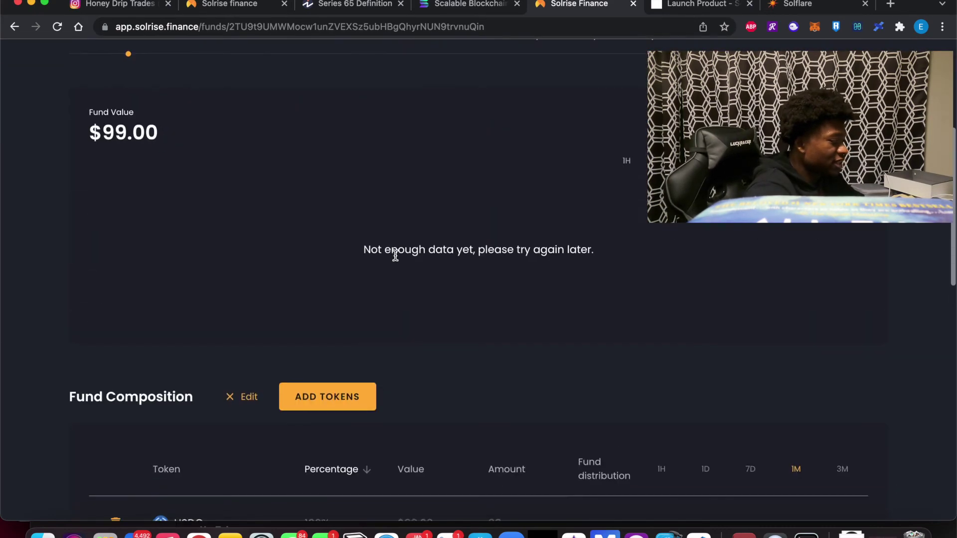
scroll(395, 256, "down", 7)
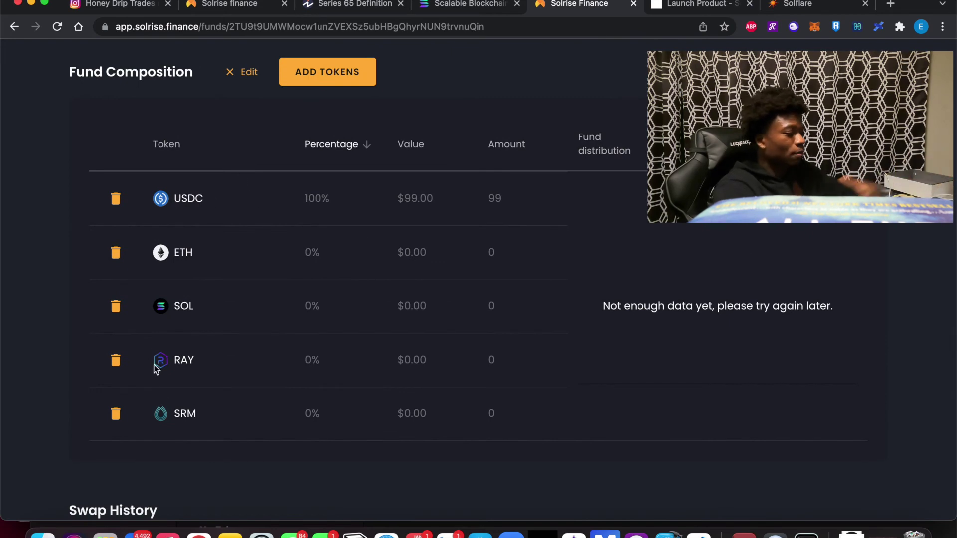
scroll(154, 368, "up", 8)
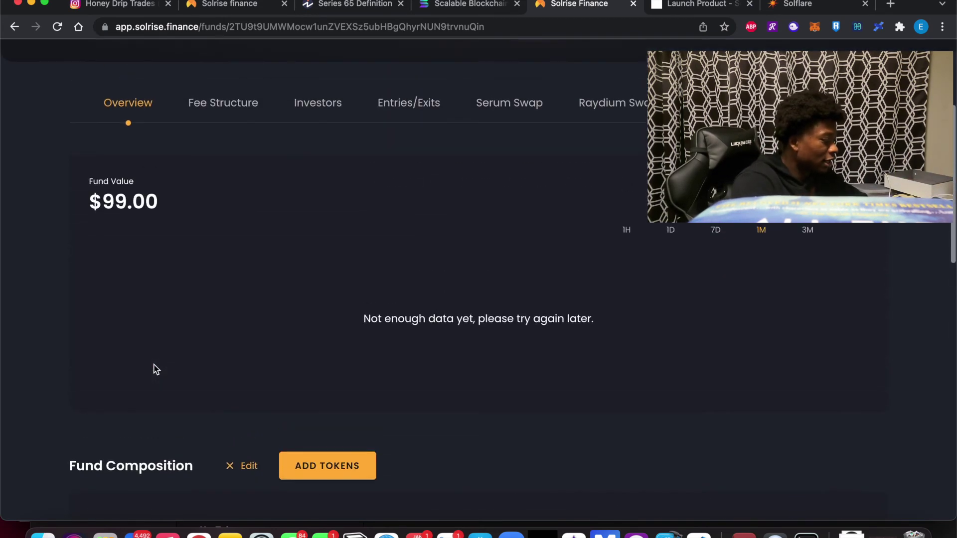
View the fund's investors, open the listed investor's wallet page and examine its current investments
scroll(222, 186, "up", 1)
left_click(307, 137)
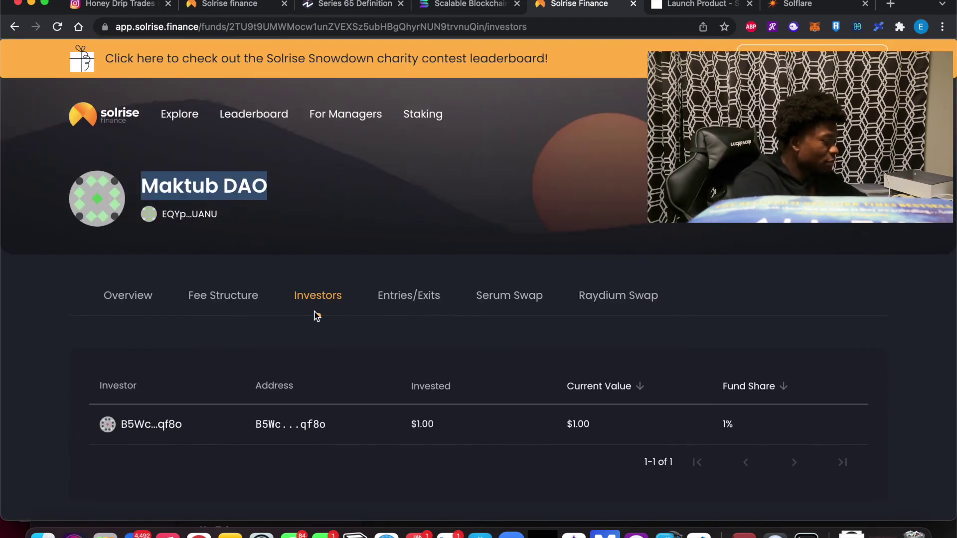
left_click(136, 425)
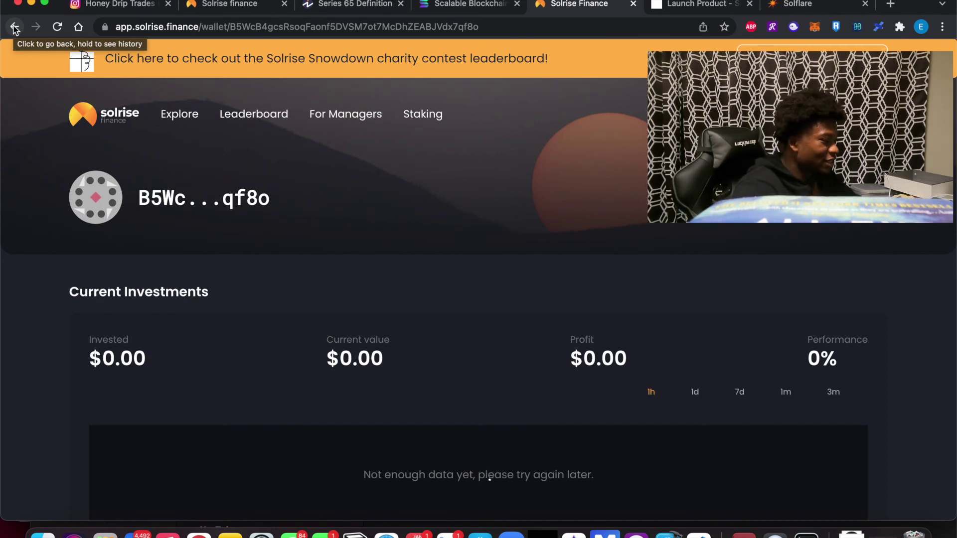
scroll(381, 192, "down", 6)
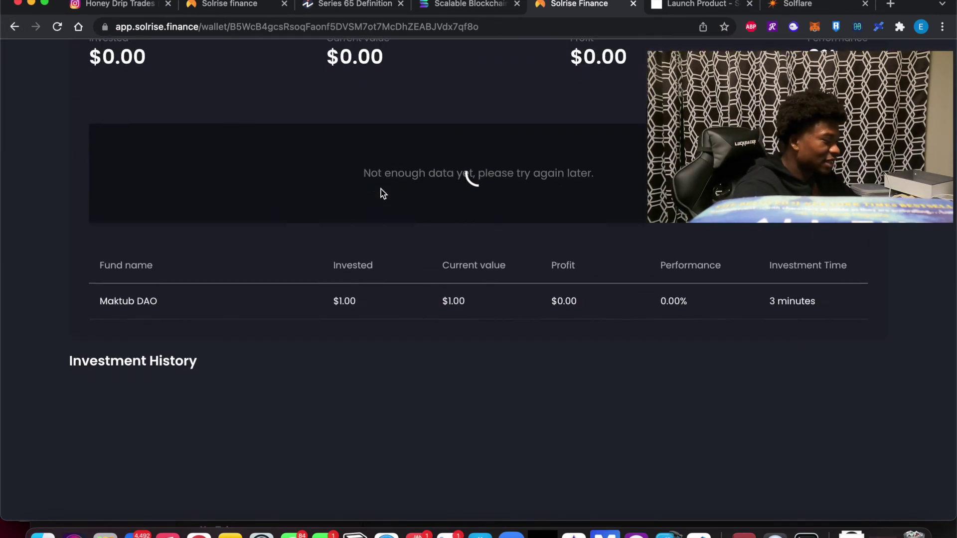
scroll(381, 190, "up", 1)
scroll(381, 189, "up", 5)
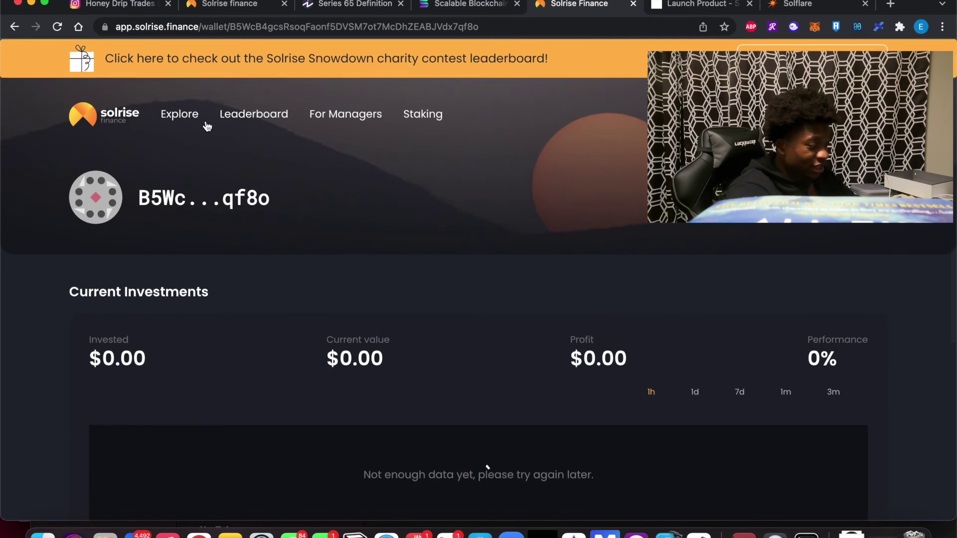